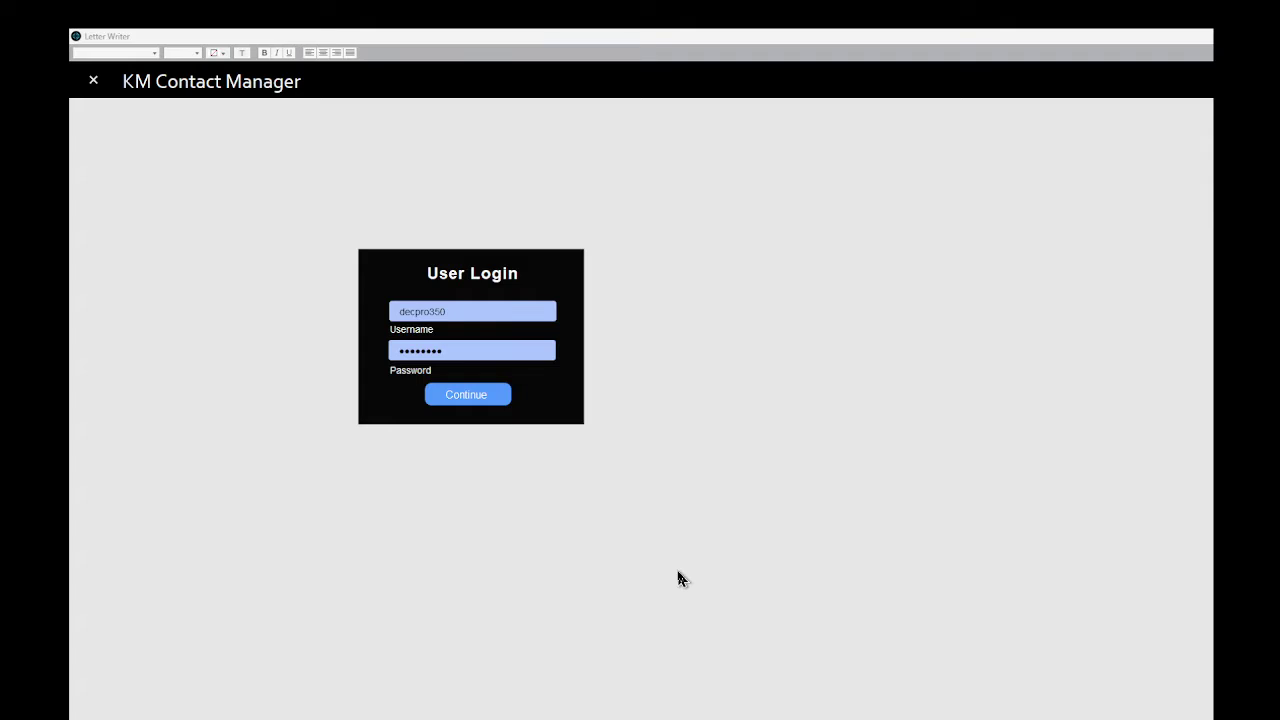
Log in with the prefilled credentials and open the first letter of the second contact in the list.
click(492, 406)
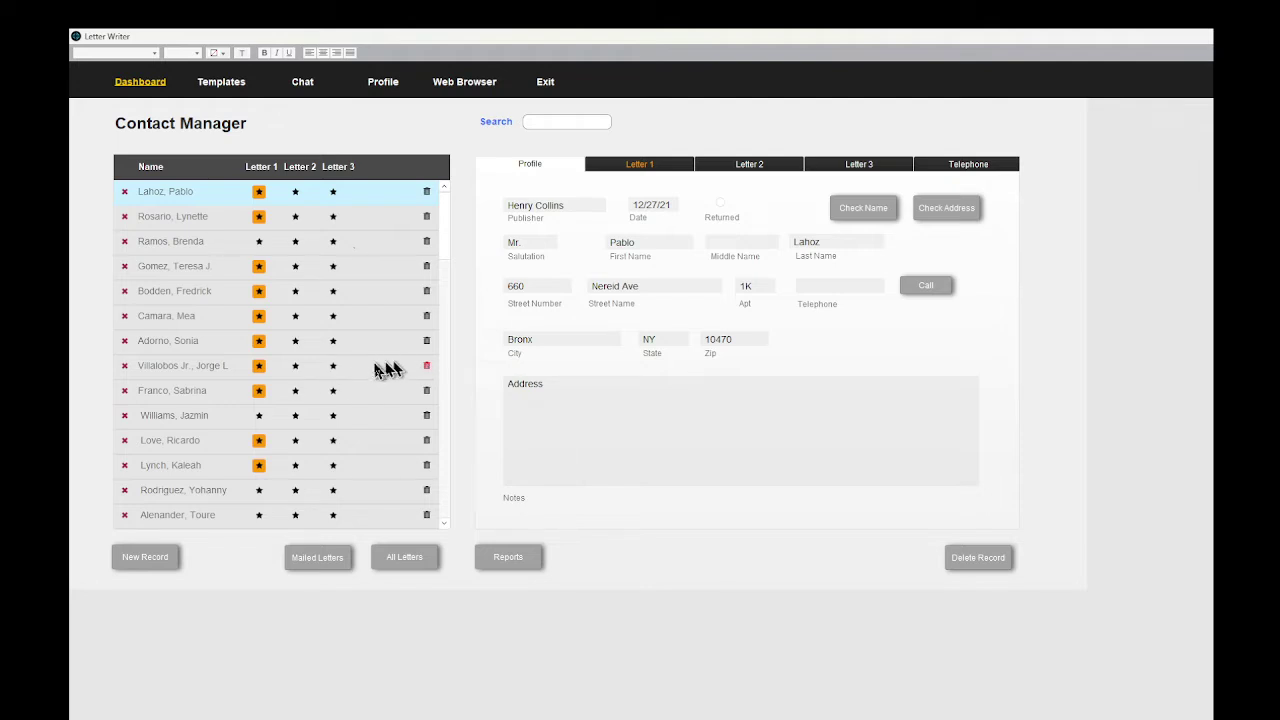
click(366, 220)
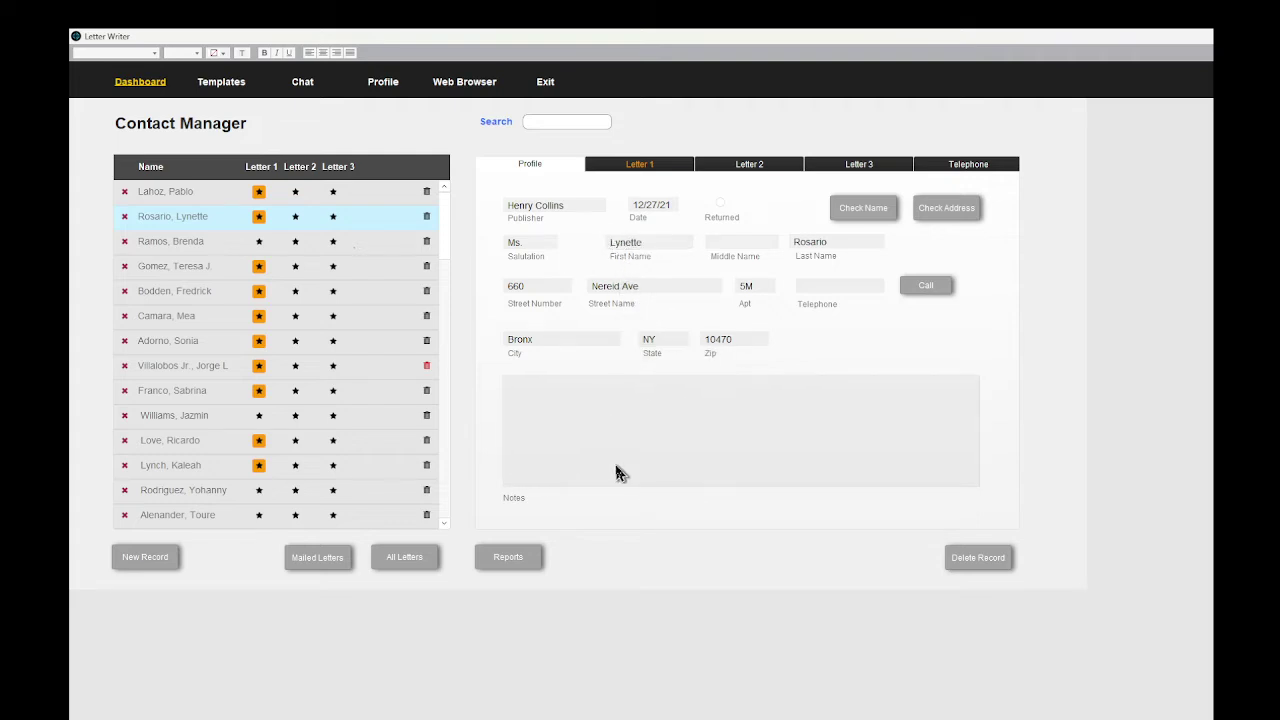
click(636, 167)
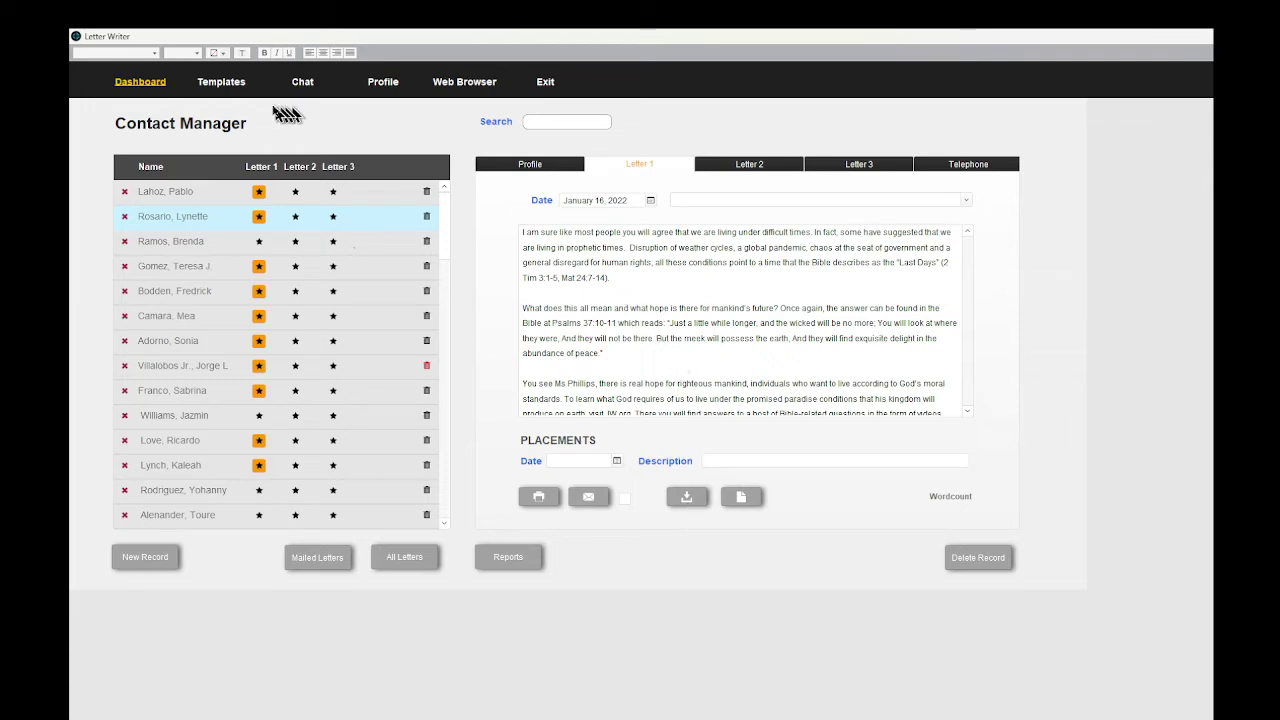
Copy the entire letter text of the "Lost of a loved one" template.
click(224, 90)
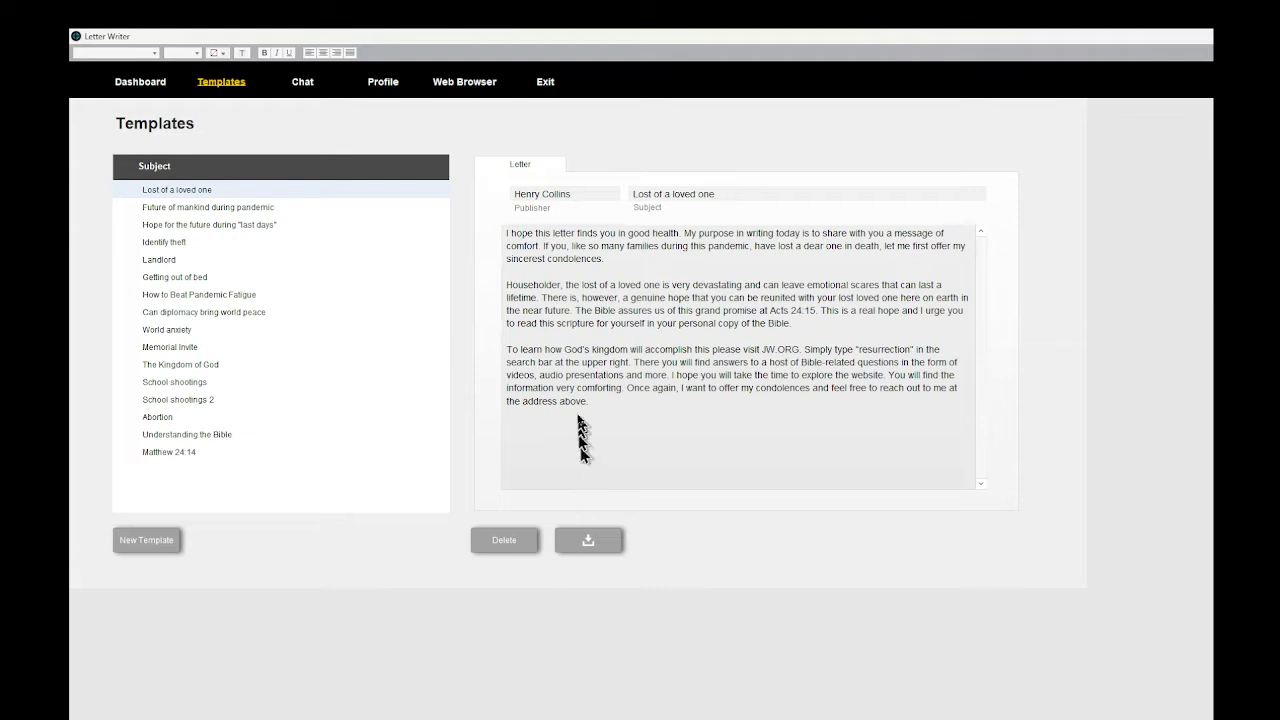
drag(590, 403, 503, 233)
right_click(524, 285)
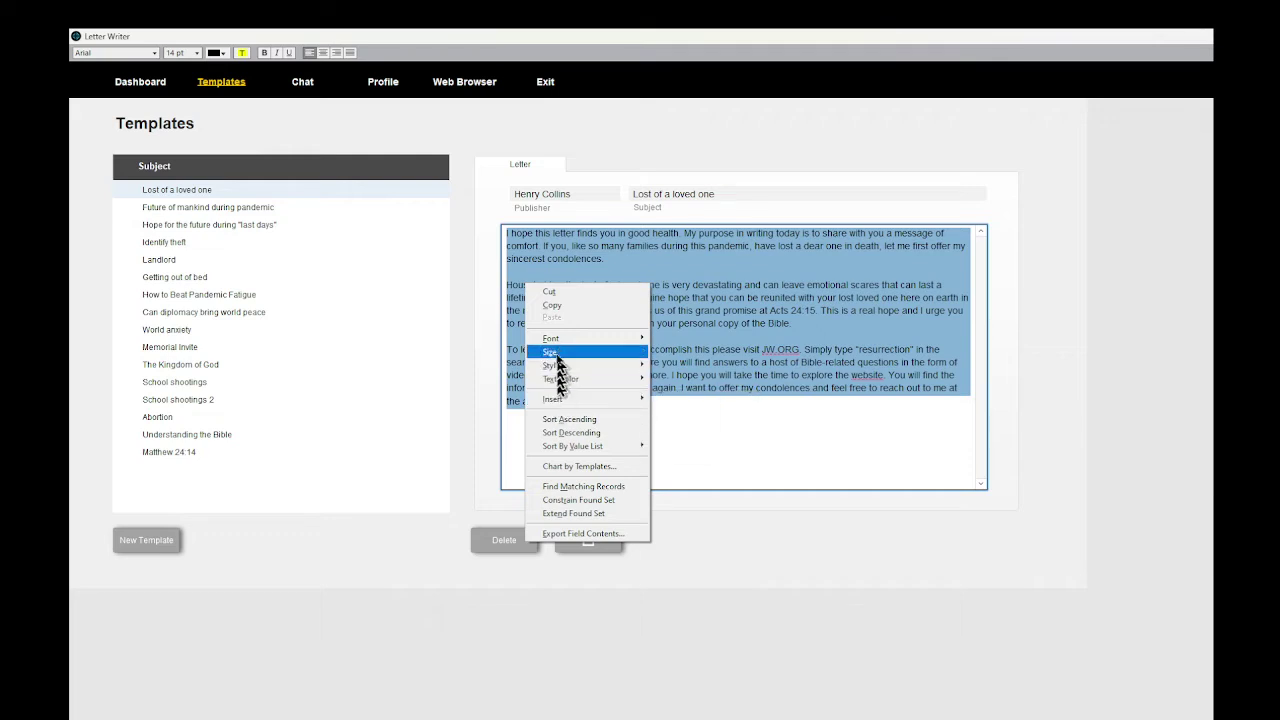
click(553, 305)
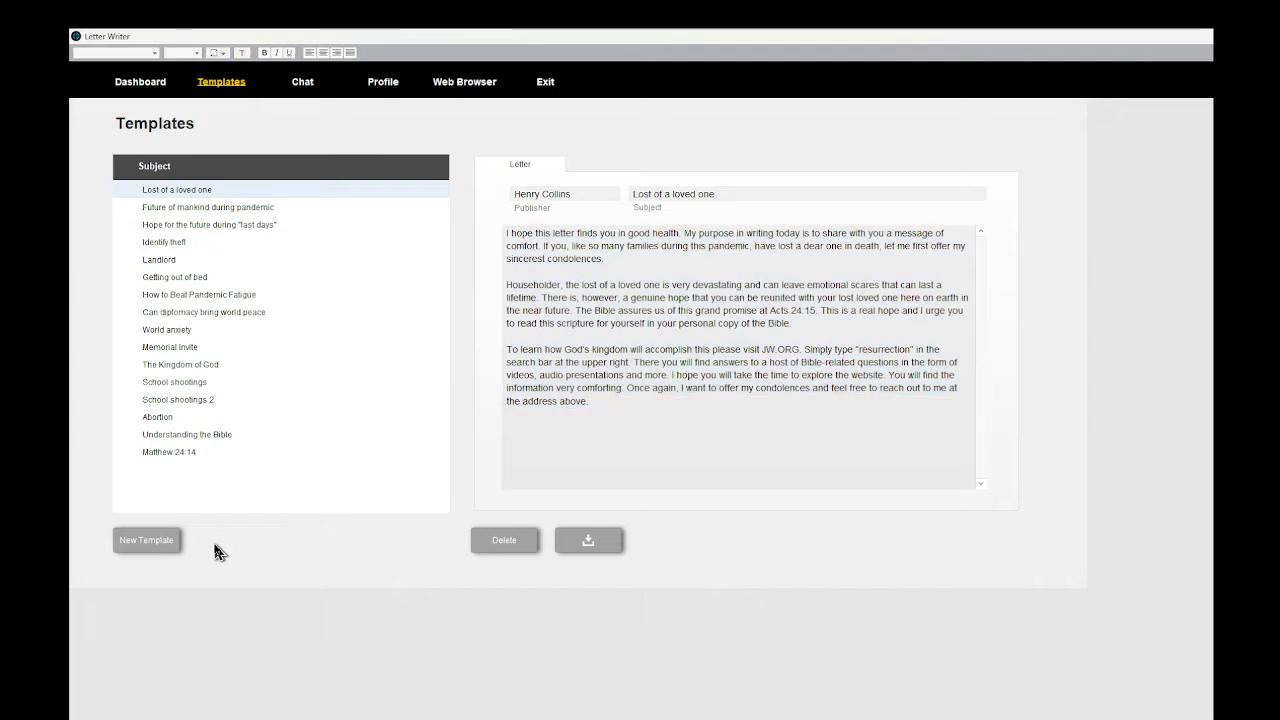
Create a new template with the subject "Matt 24:14 v2" and paste the copied letter text as its body.
click(215, 550)
click(160, 542)
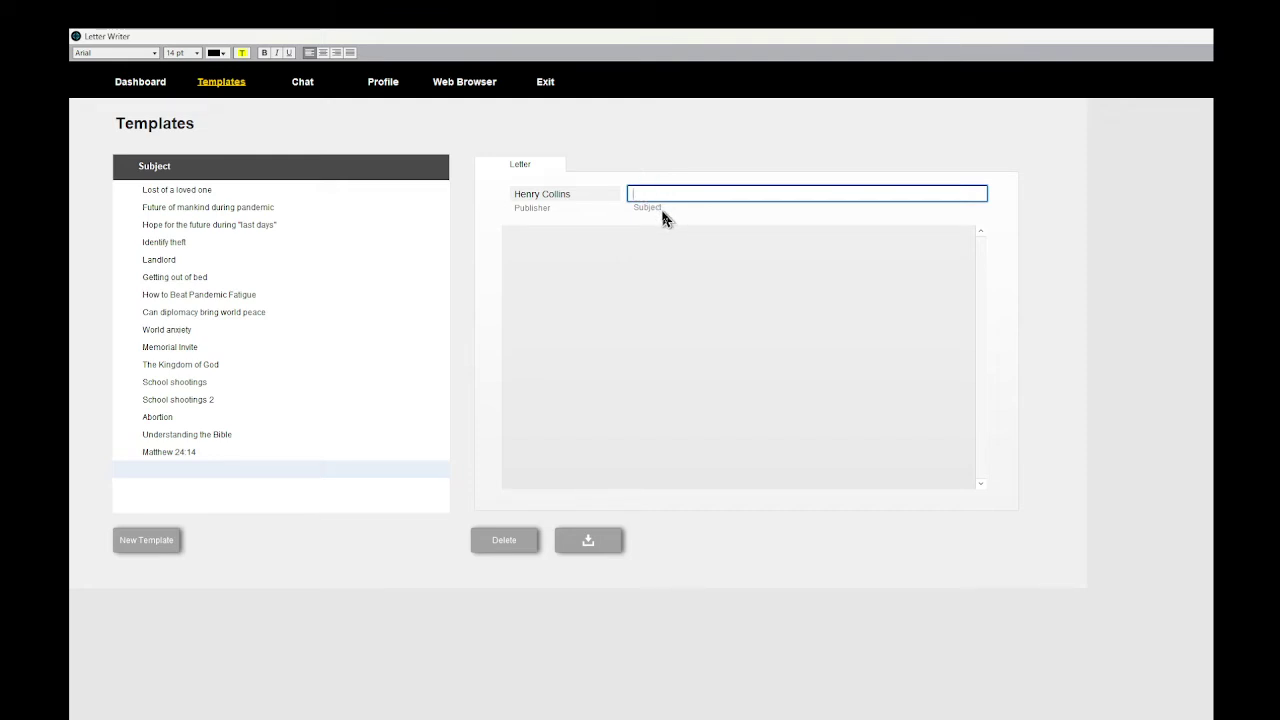
text(Matt 24:14 v2)
click(631, 263)
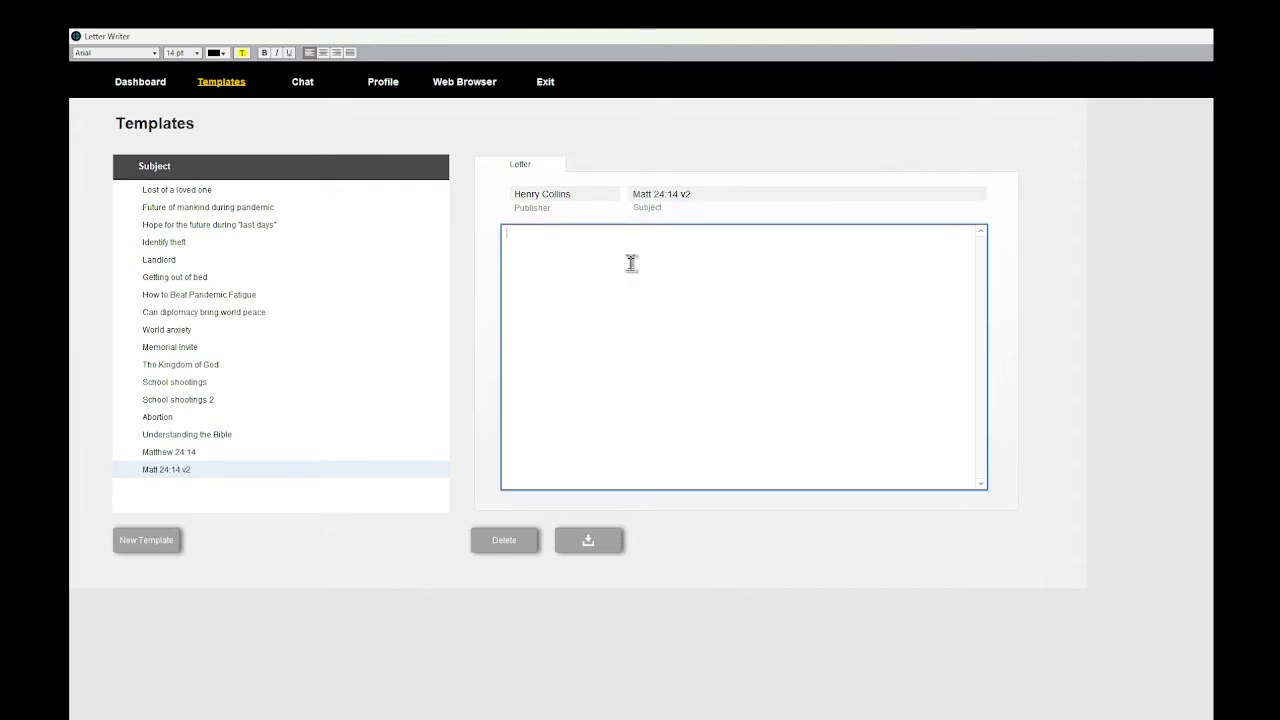
click(599, 550)
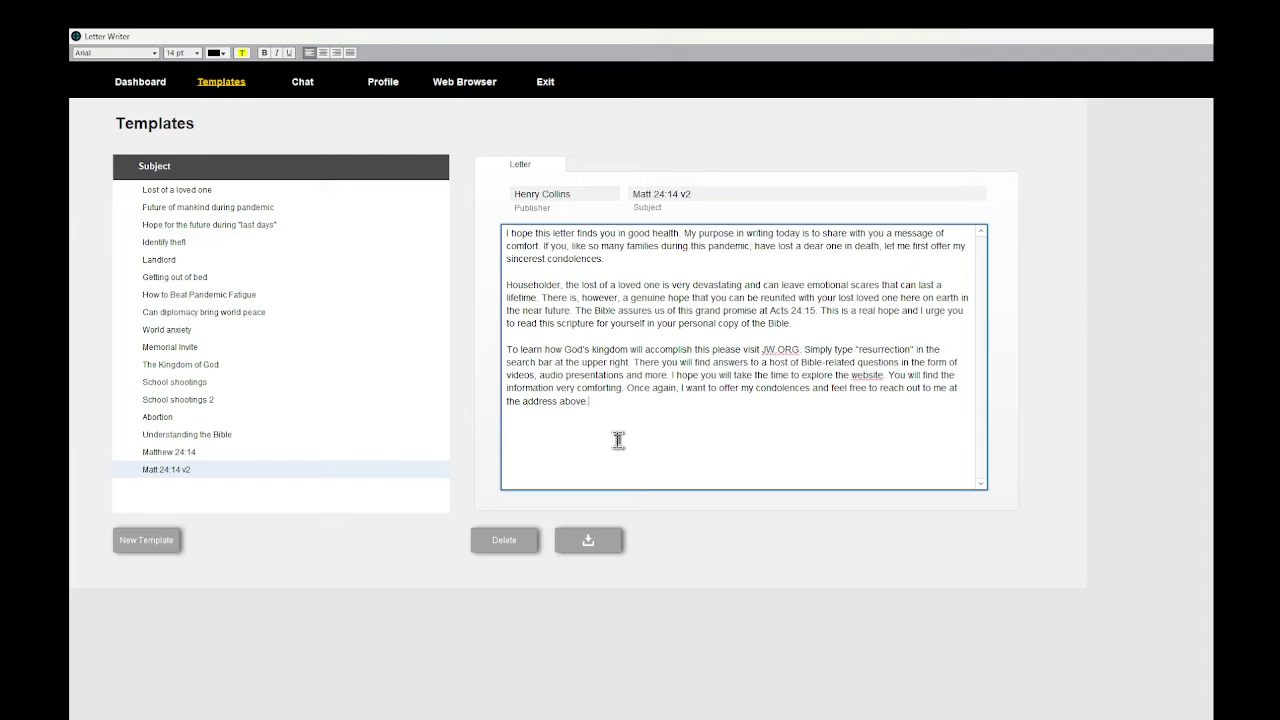
click(655, 541)
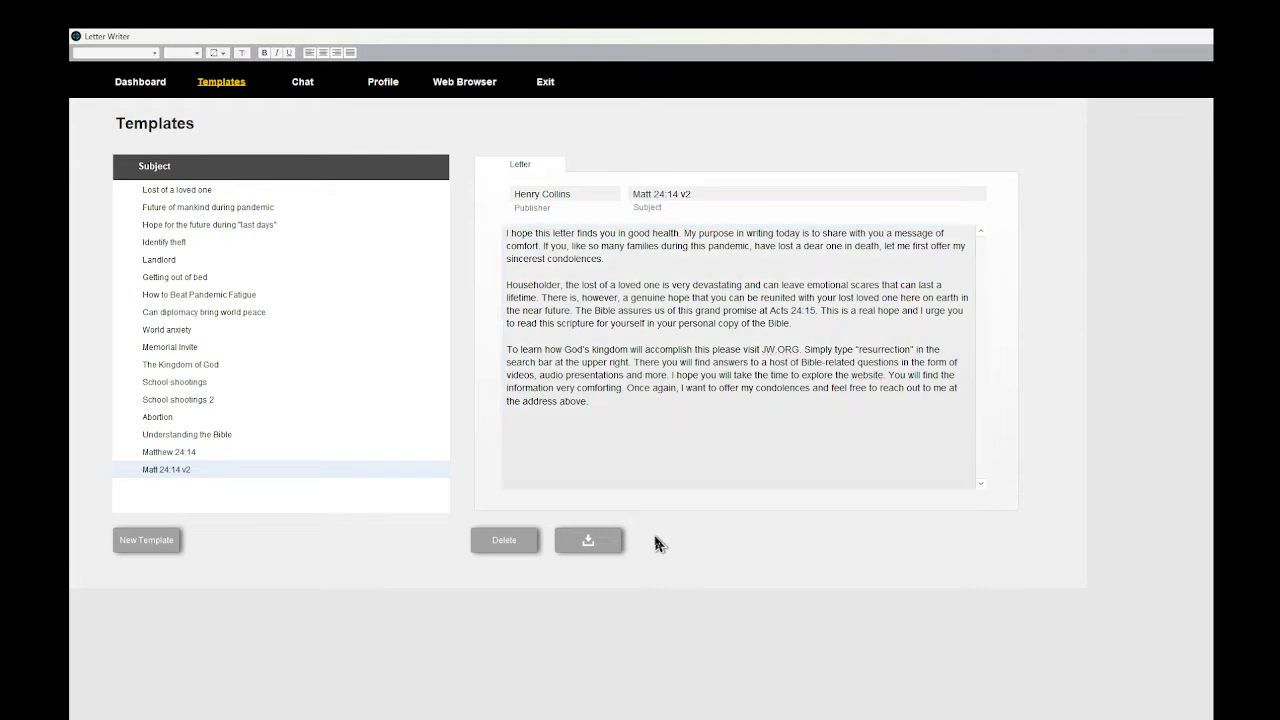
Return to the dashboard and select the contact dated 1/3/22 in the fourteenth row after scrolling, which has no first letter.
click(152, 86)
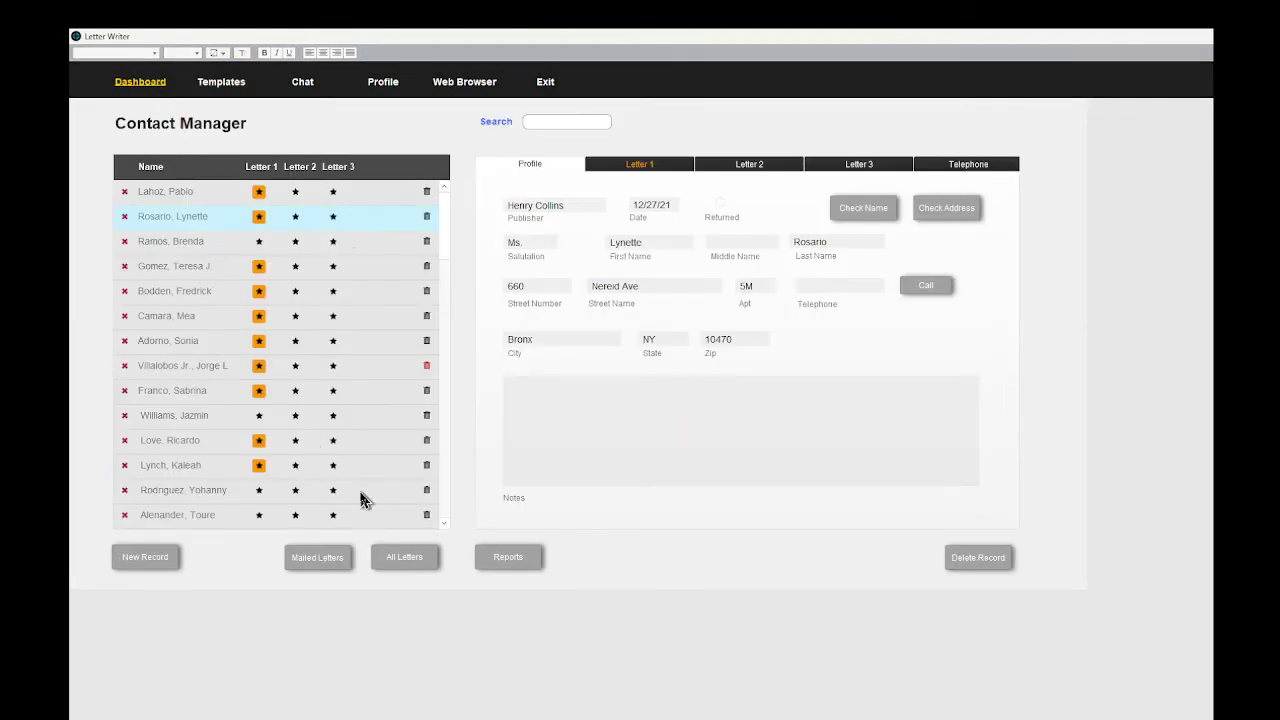
scroll(362, 500, down, 1)
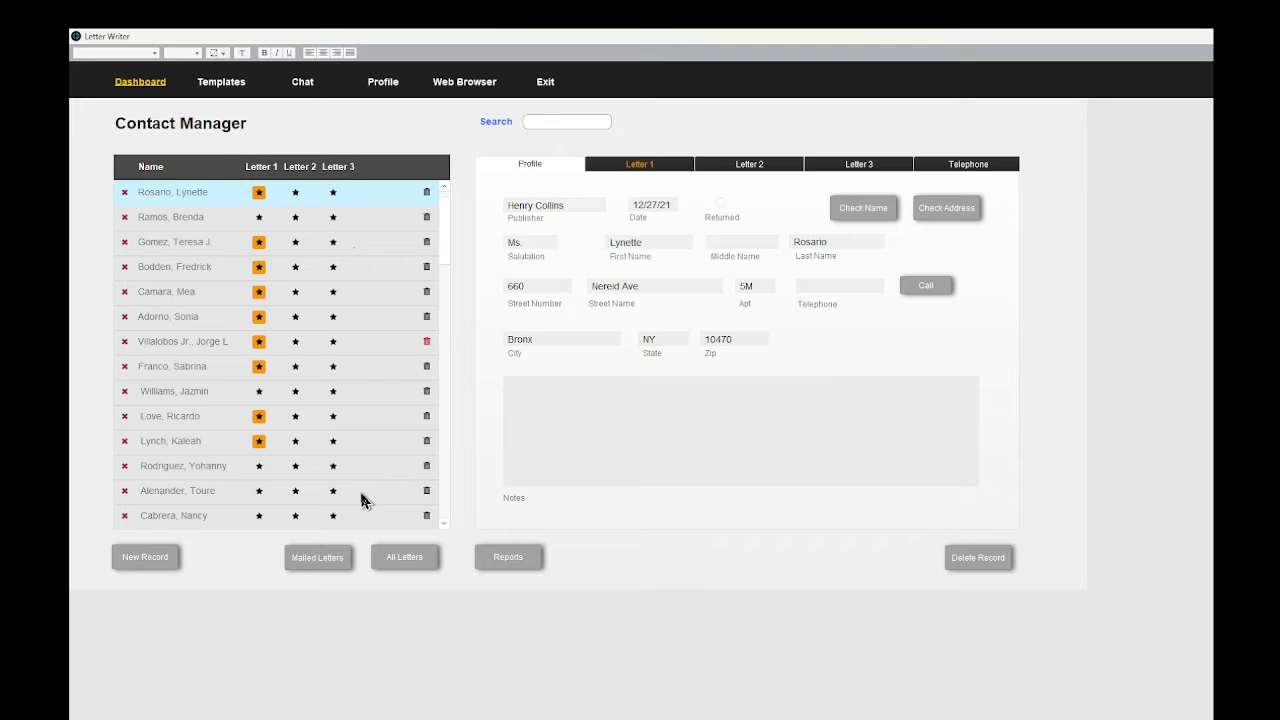
click(259, 522)
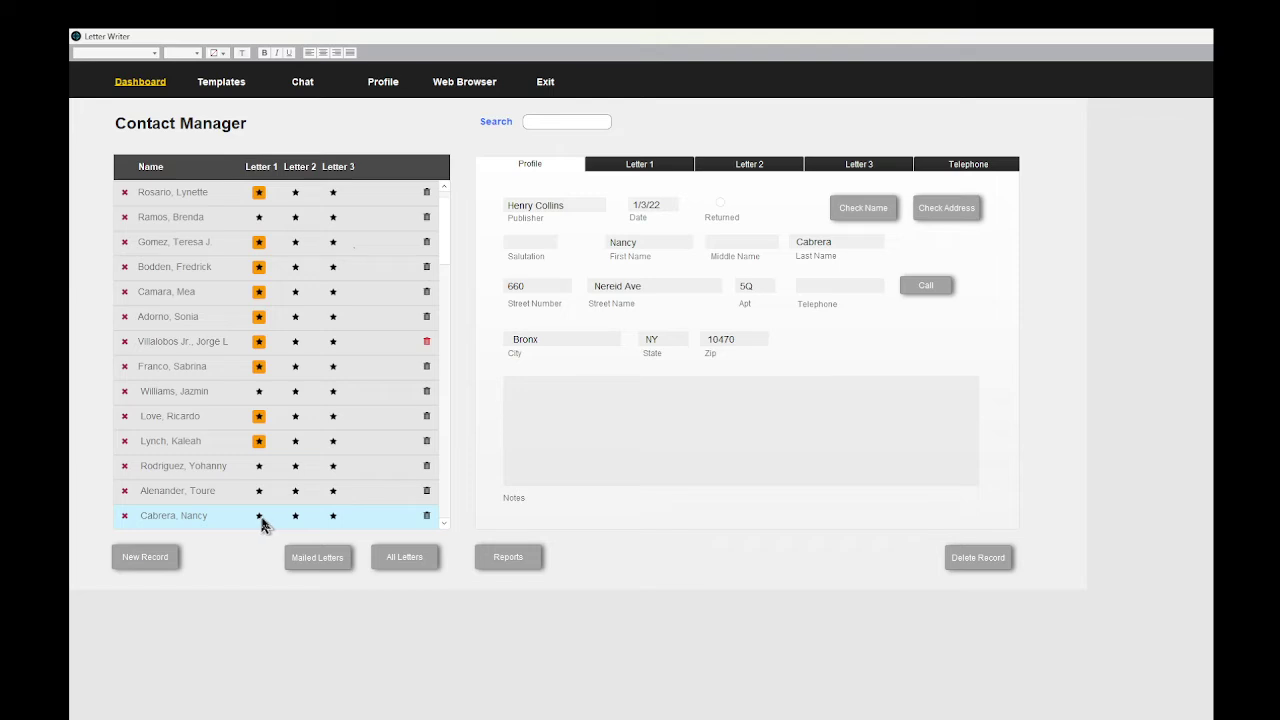
Check the selected contact's name and address on the people-search sites, returning to the contact record after each lookup.
click(870, 210)
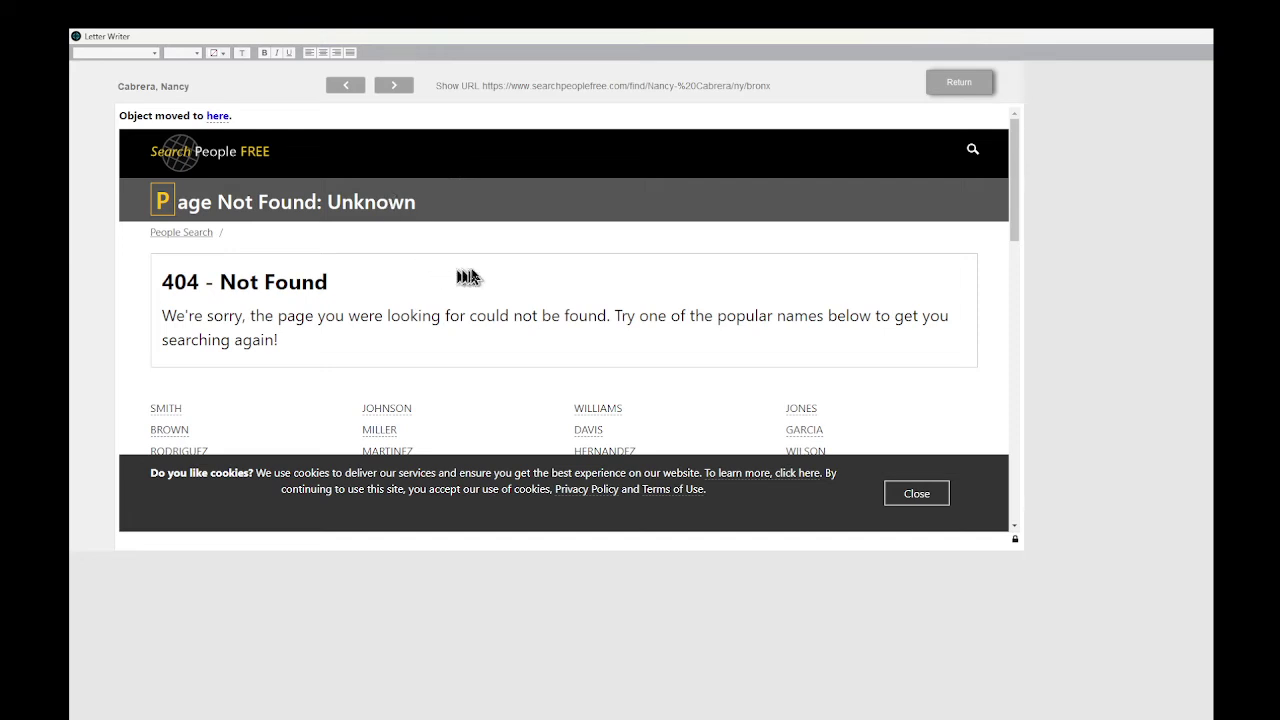
click(943, 86)
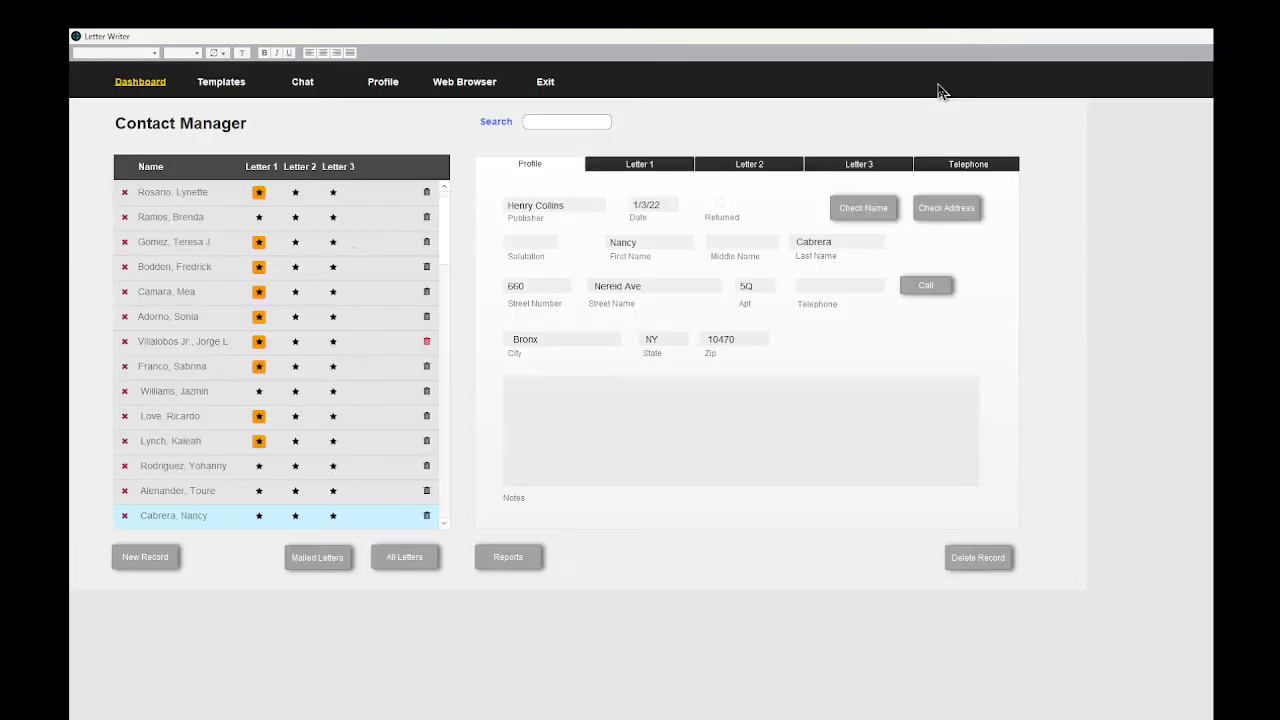
click(952, 208)
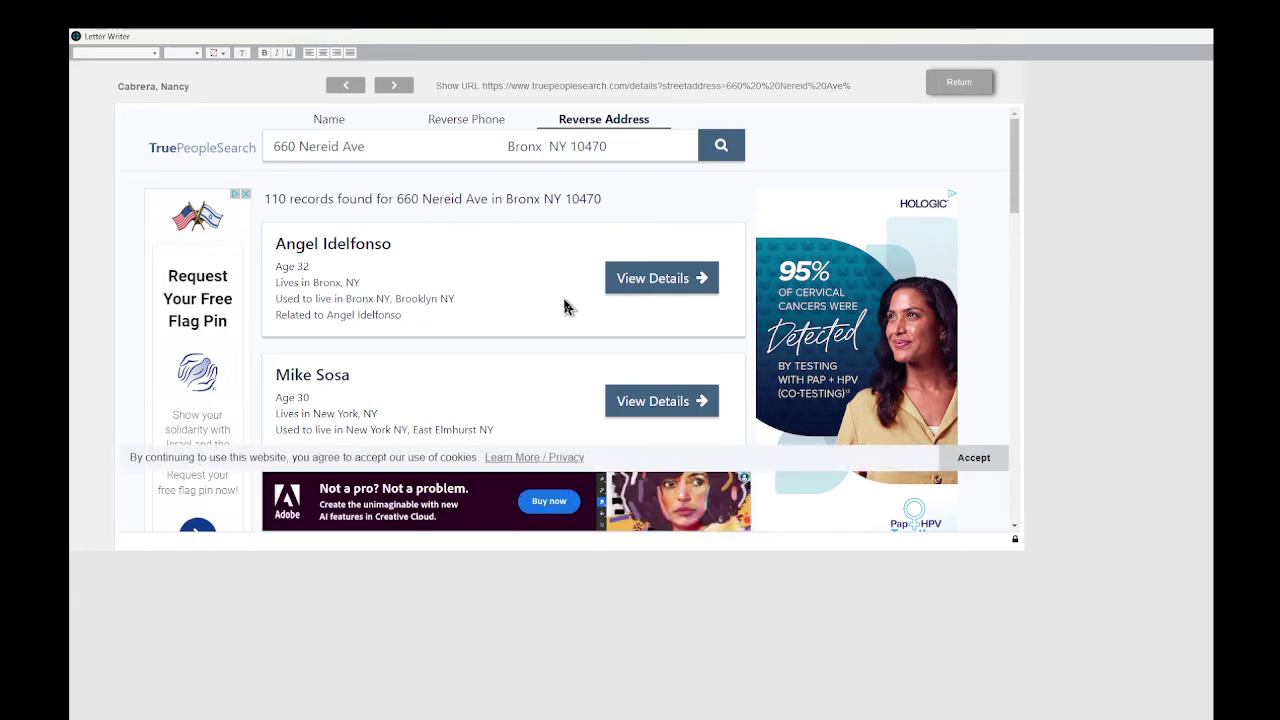
click(970, 86)
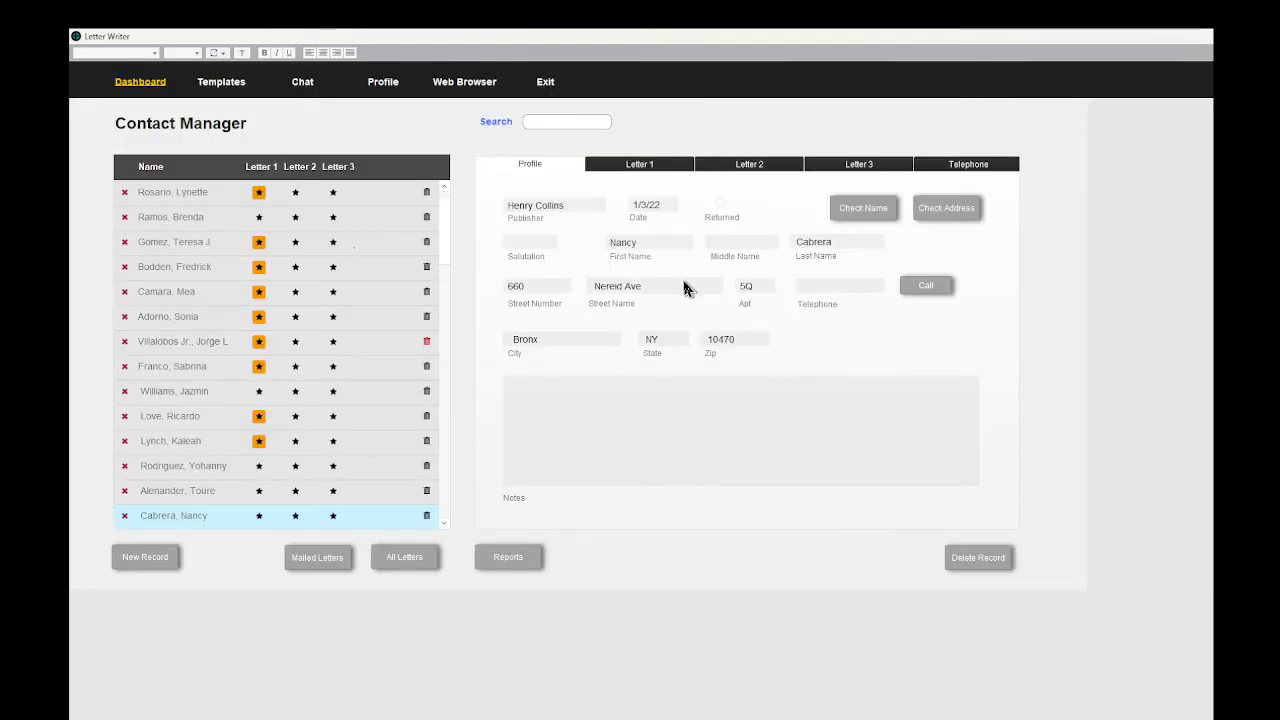
Date the contact's first letter October 24, 2022 and fill it from the "Matt 24:14 v2" template.
click(646, 172)
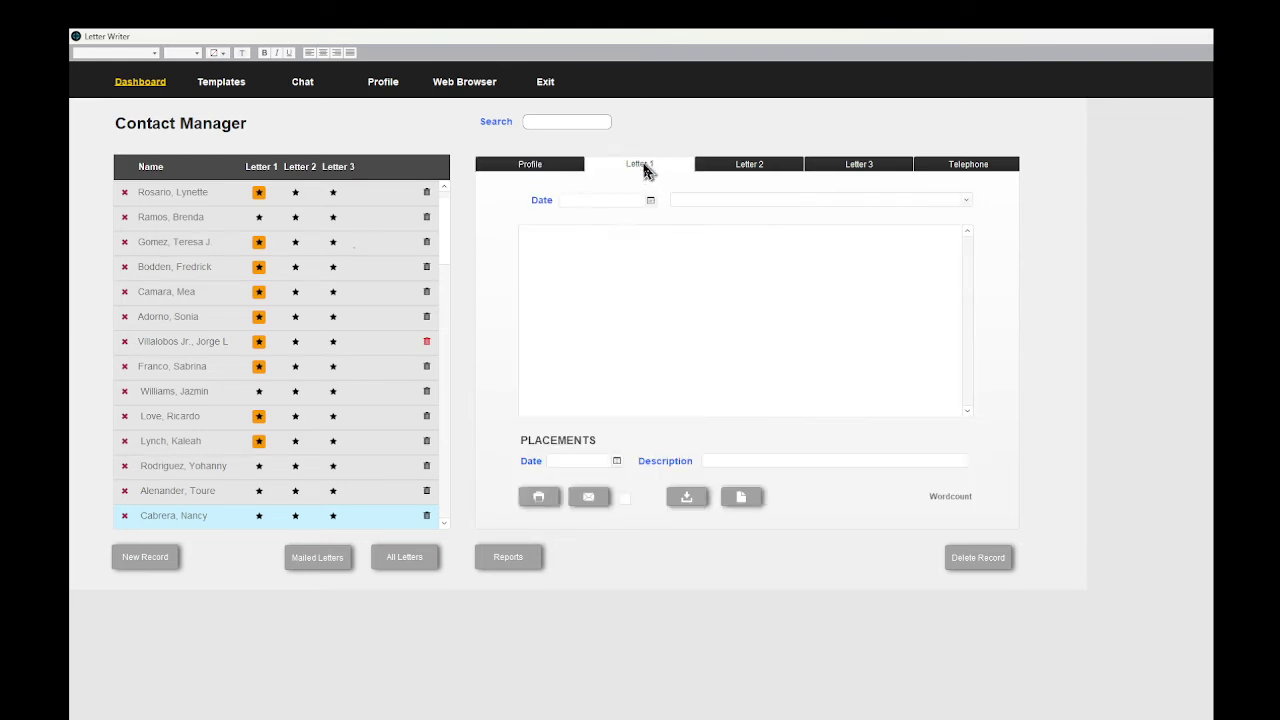
click(651, 202)
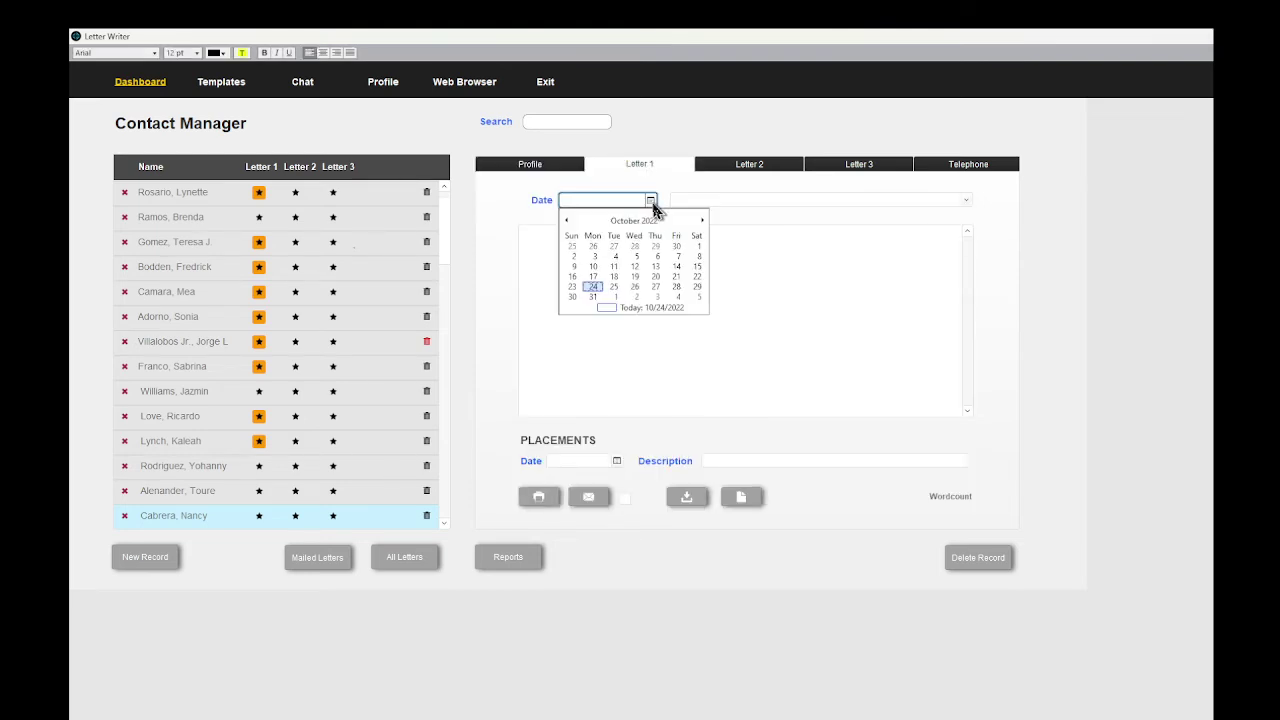
click(591, 287)
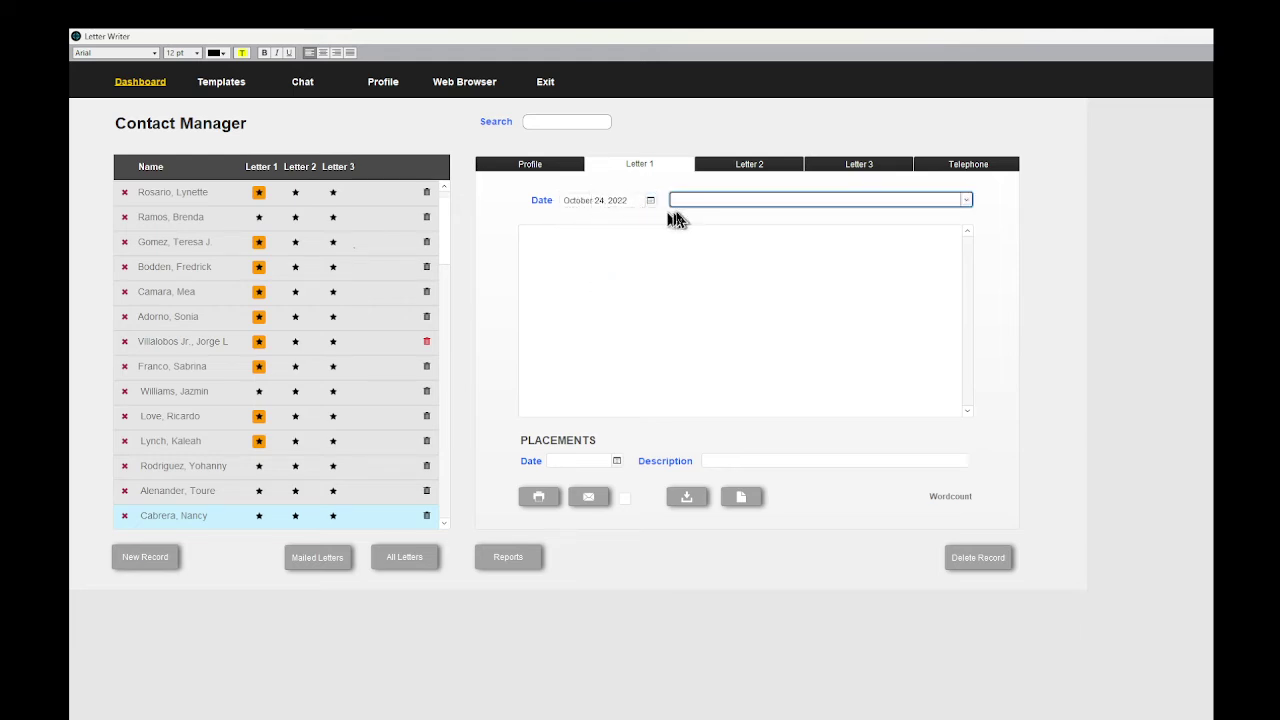
click(967, 201)
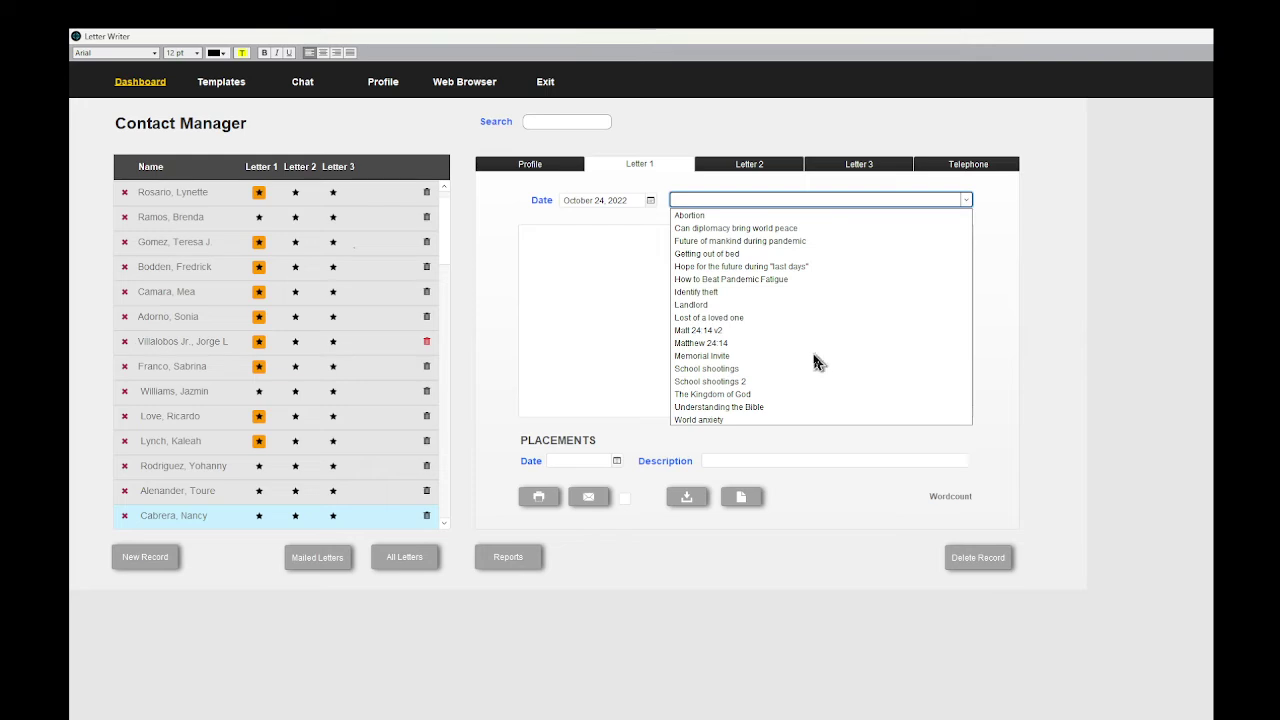
click(695, 331)
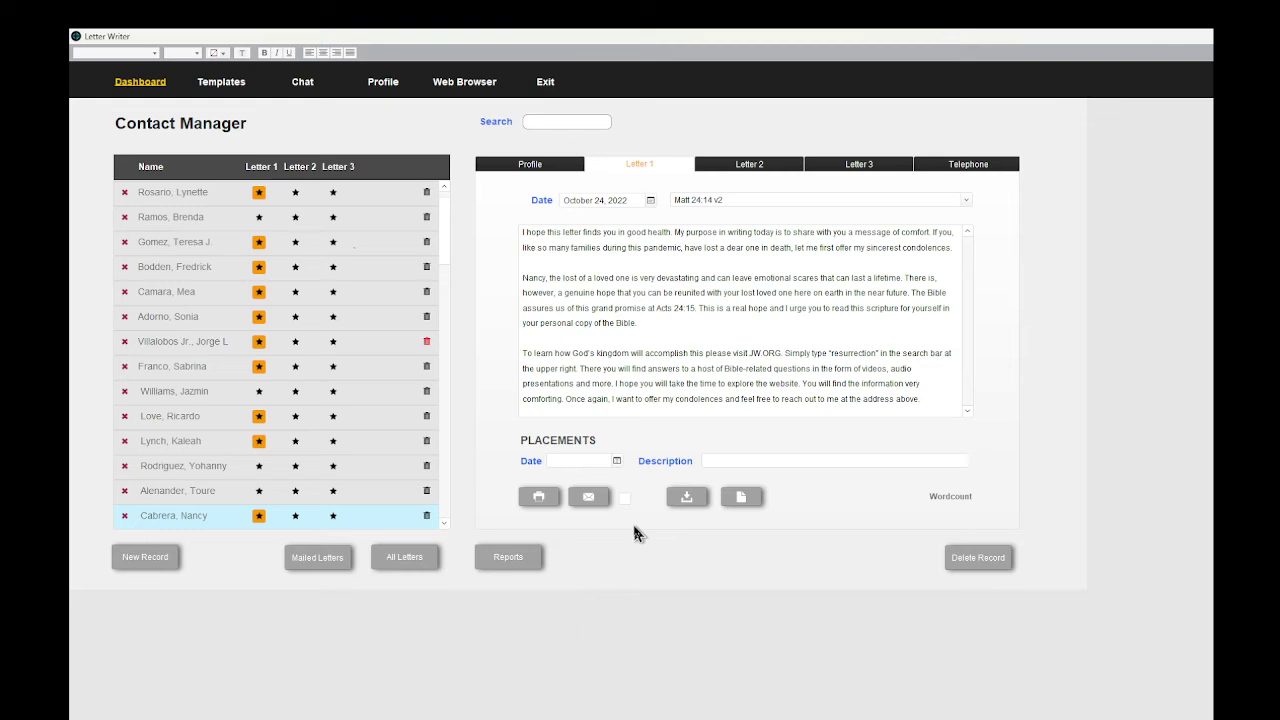
Preview the formatted letter and remove a leading space before the city in the contact's profile.
click(750, 500)
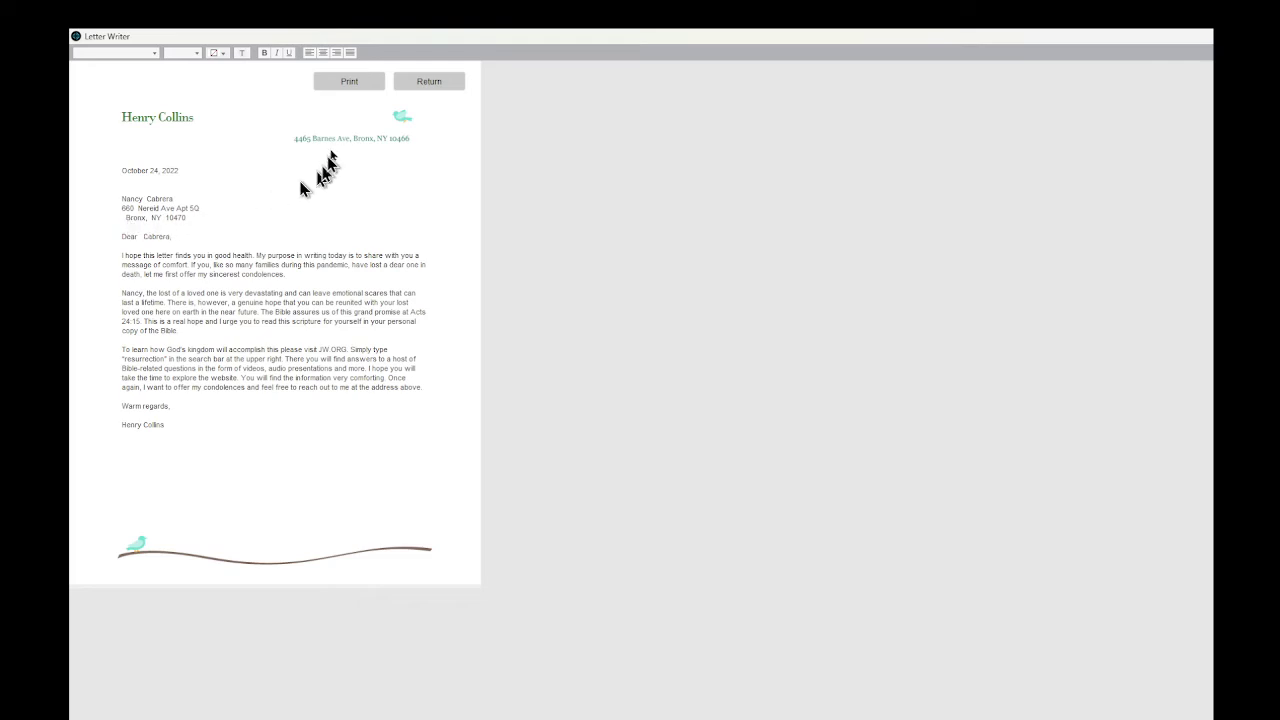
click(429, 81)
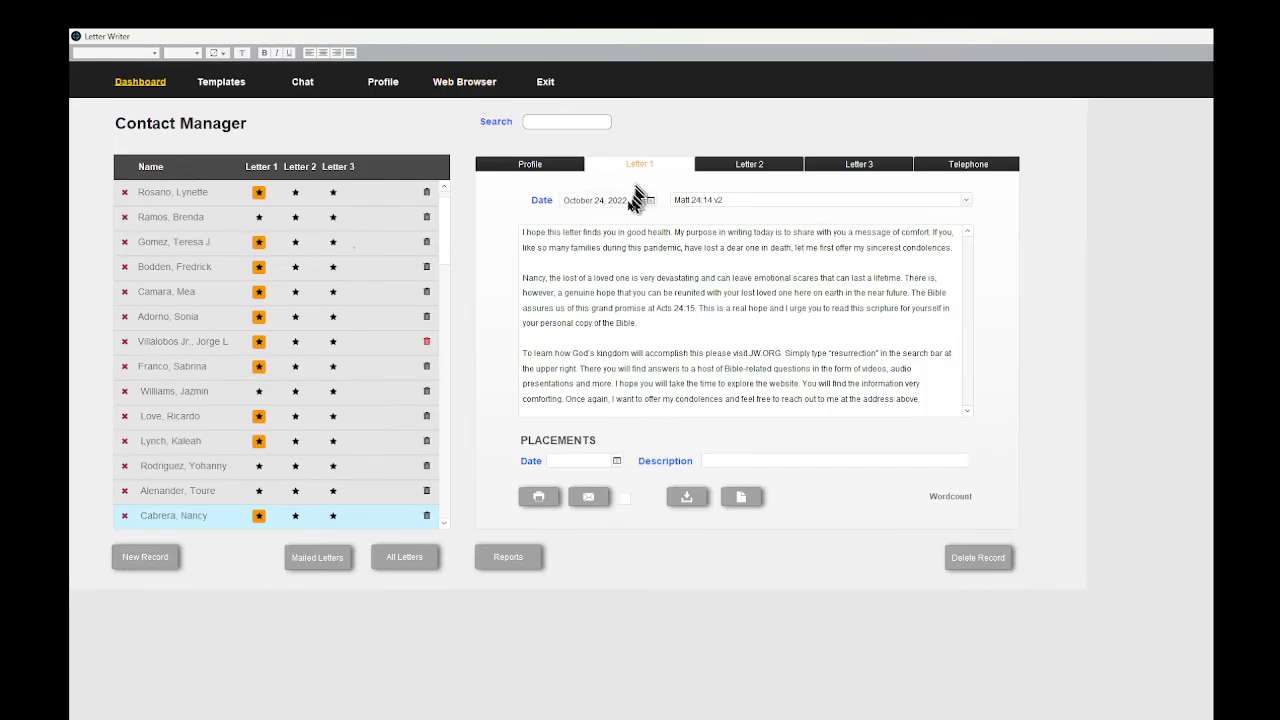
click(531, 166)
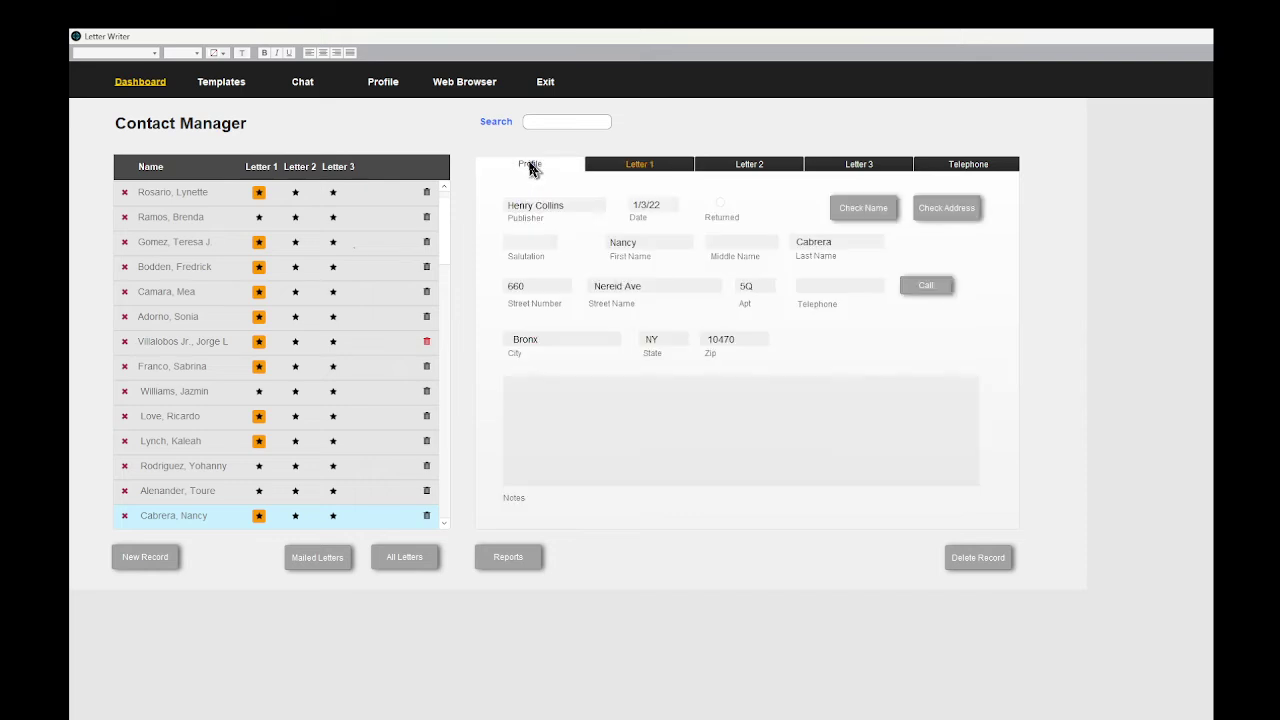
double_click(516, 344)
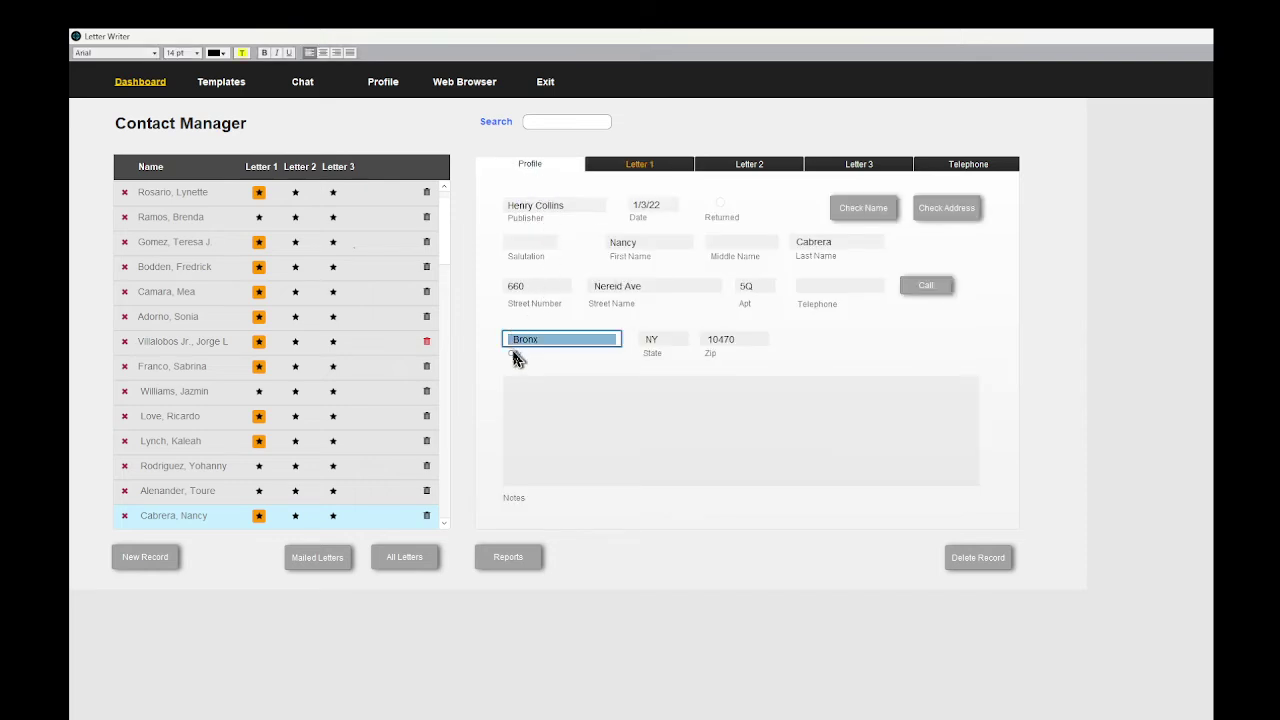
click(516, 344)
click(794, 364)
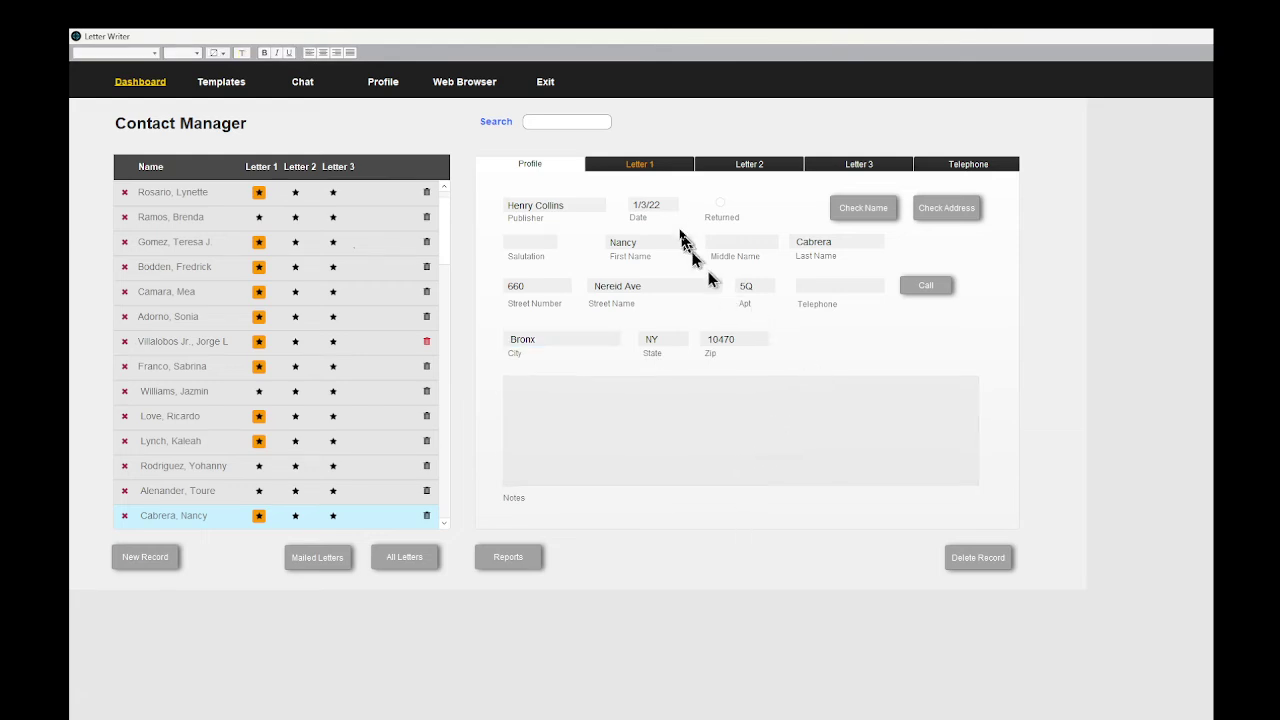
Preview the first letter again to examine the alignment of the recipient's address block.
click(660, 168)
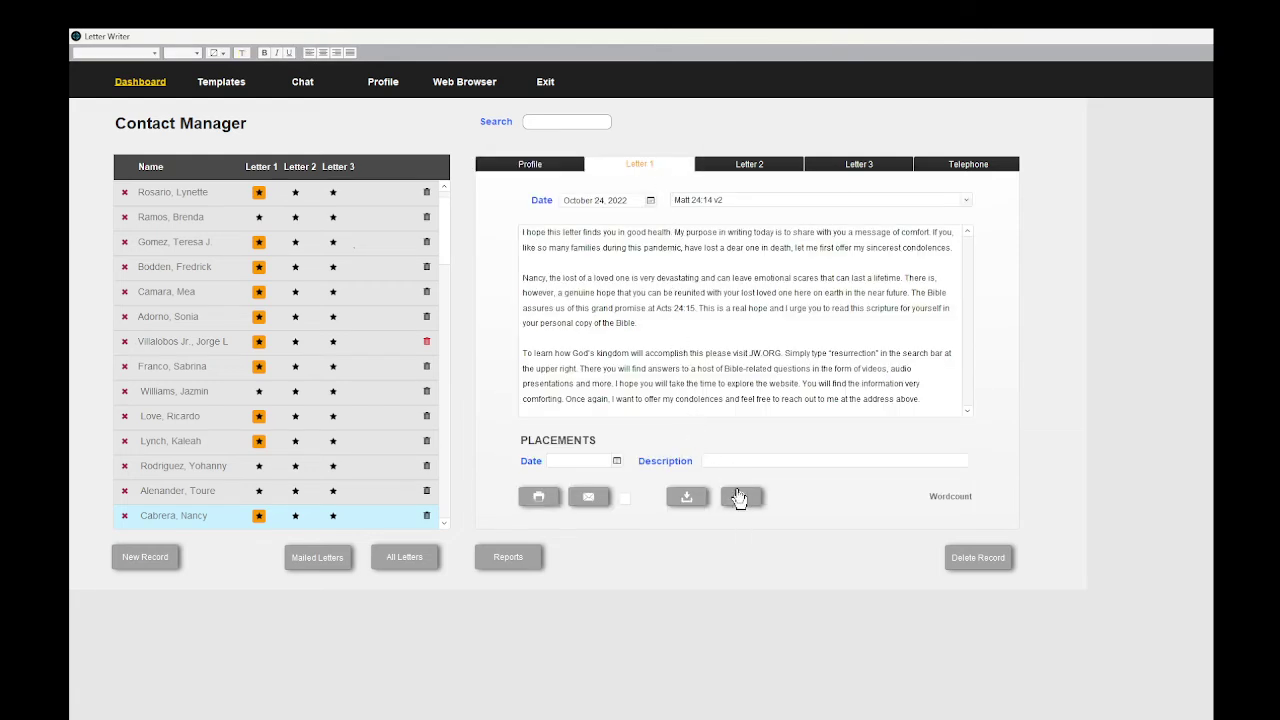
click(741, 498)
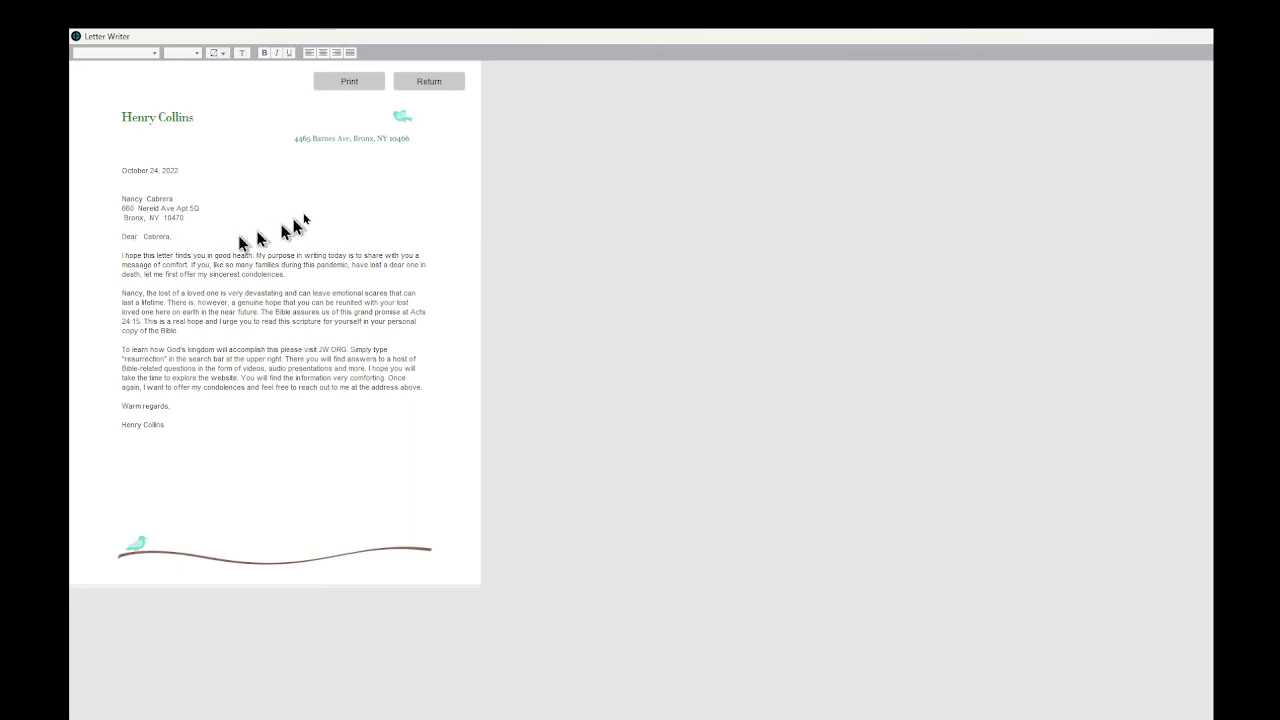
click(430, 82)
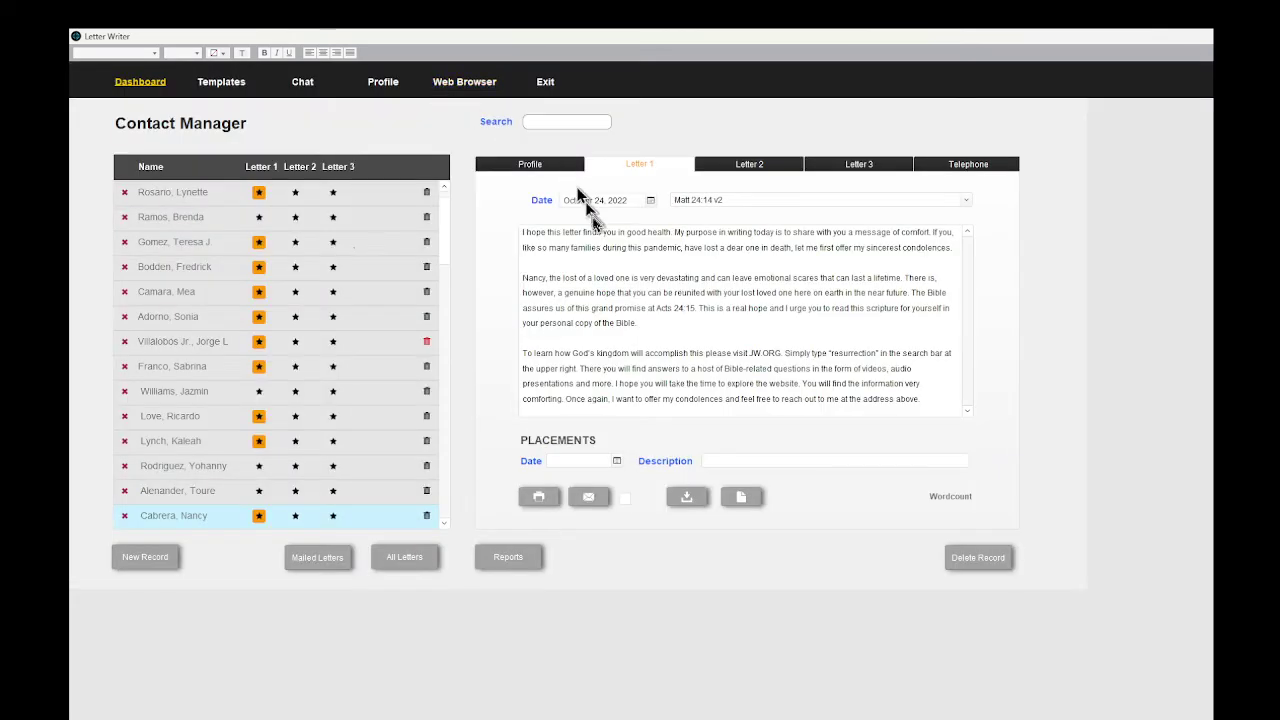
Remove the remaining leading space before the city in the contact's profile and reopen the first letter.
click(530, 168)
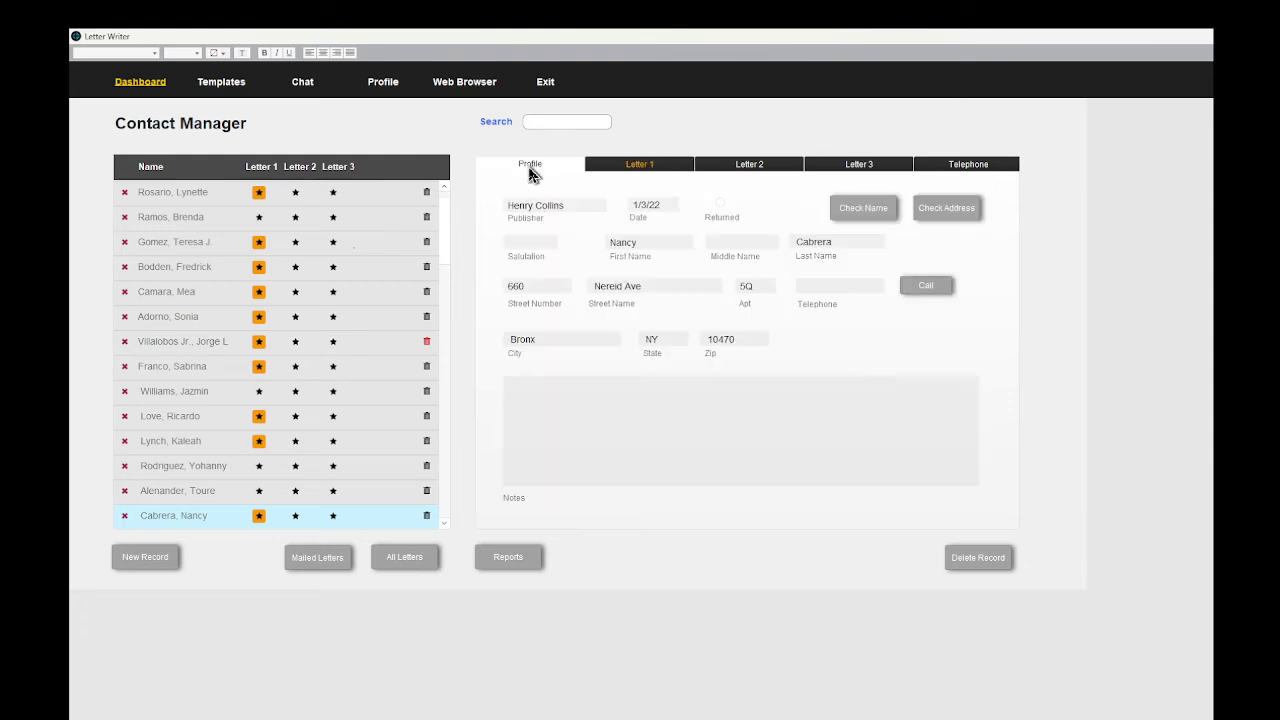
click(512, 345)
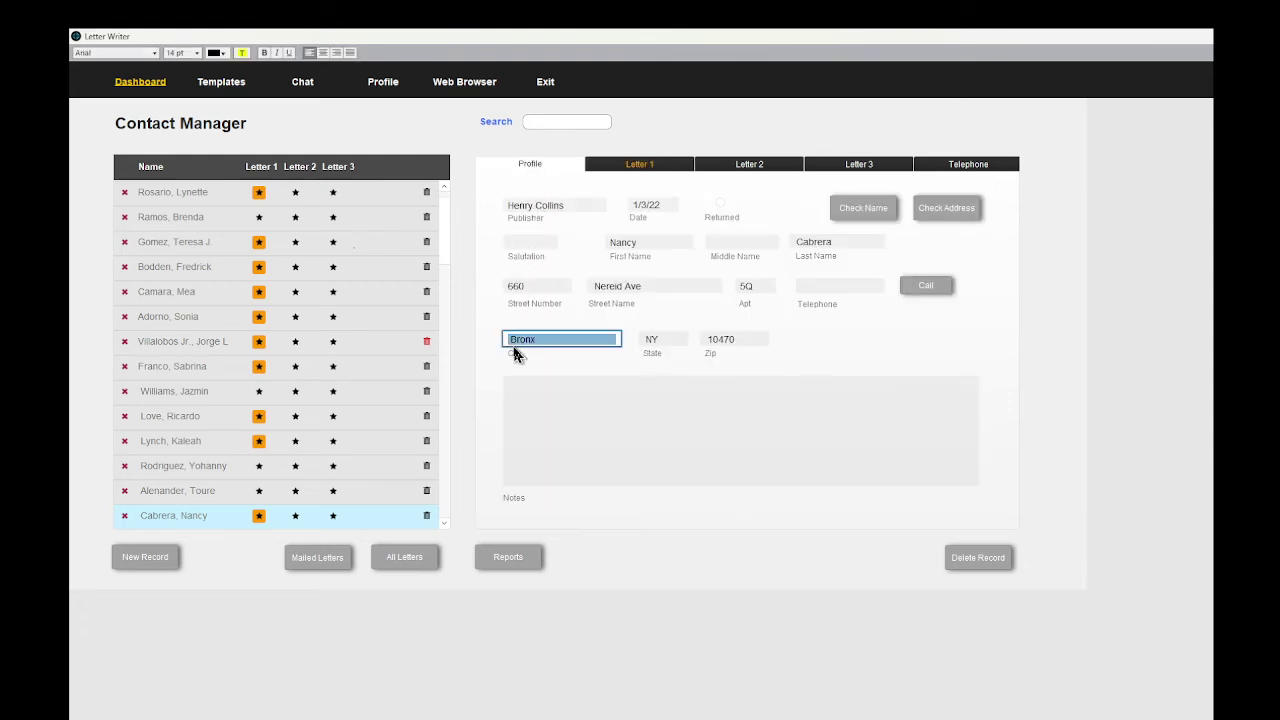
click(512, 345)
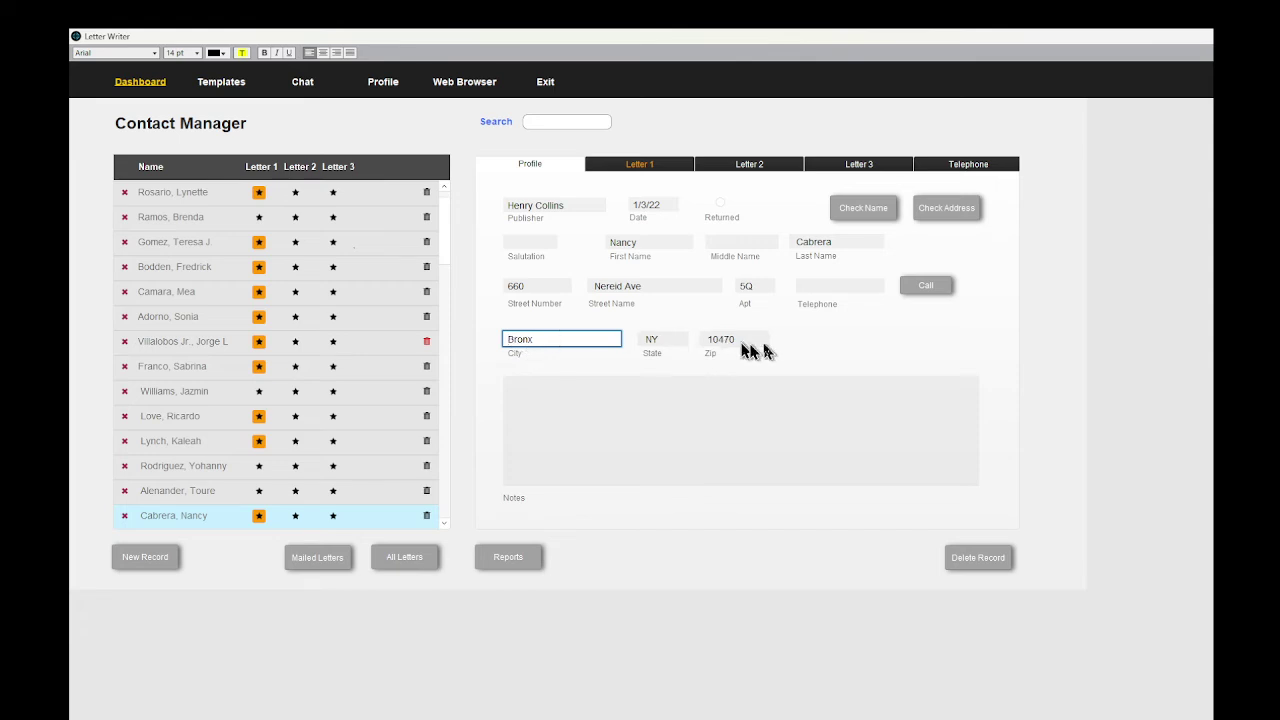
click(803, 349)
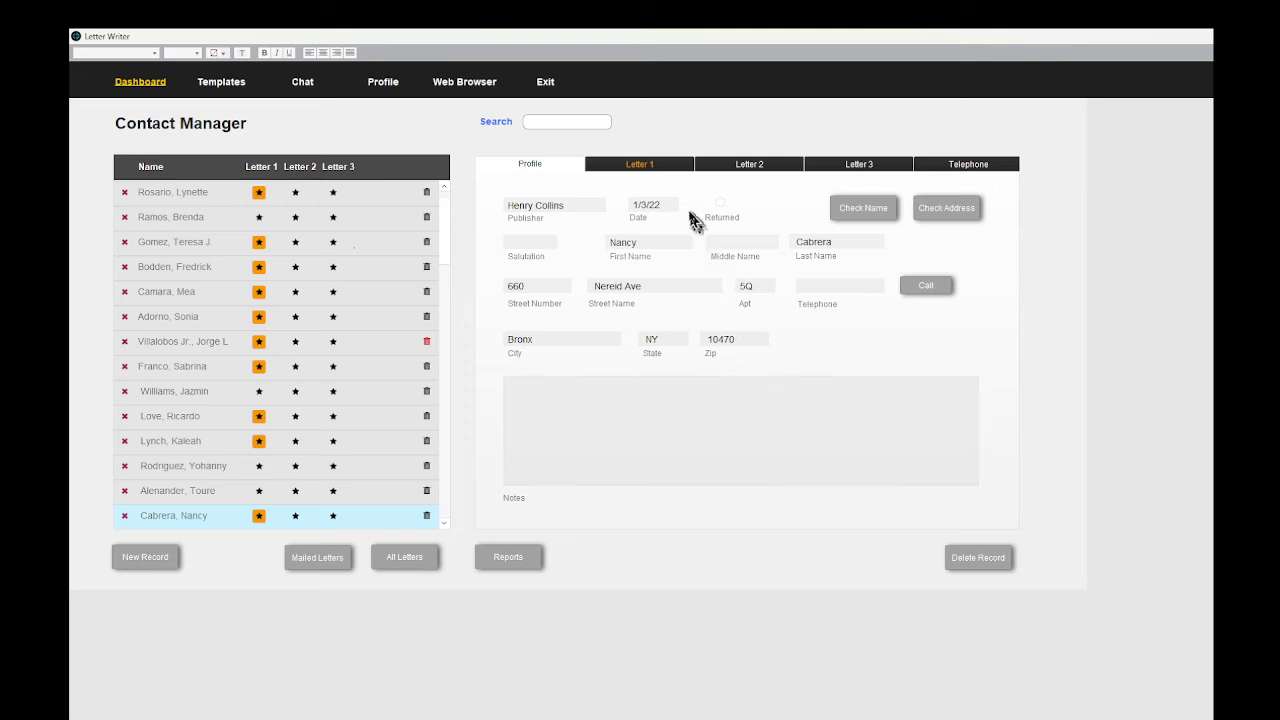
click(660, 170)
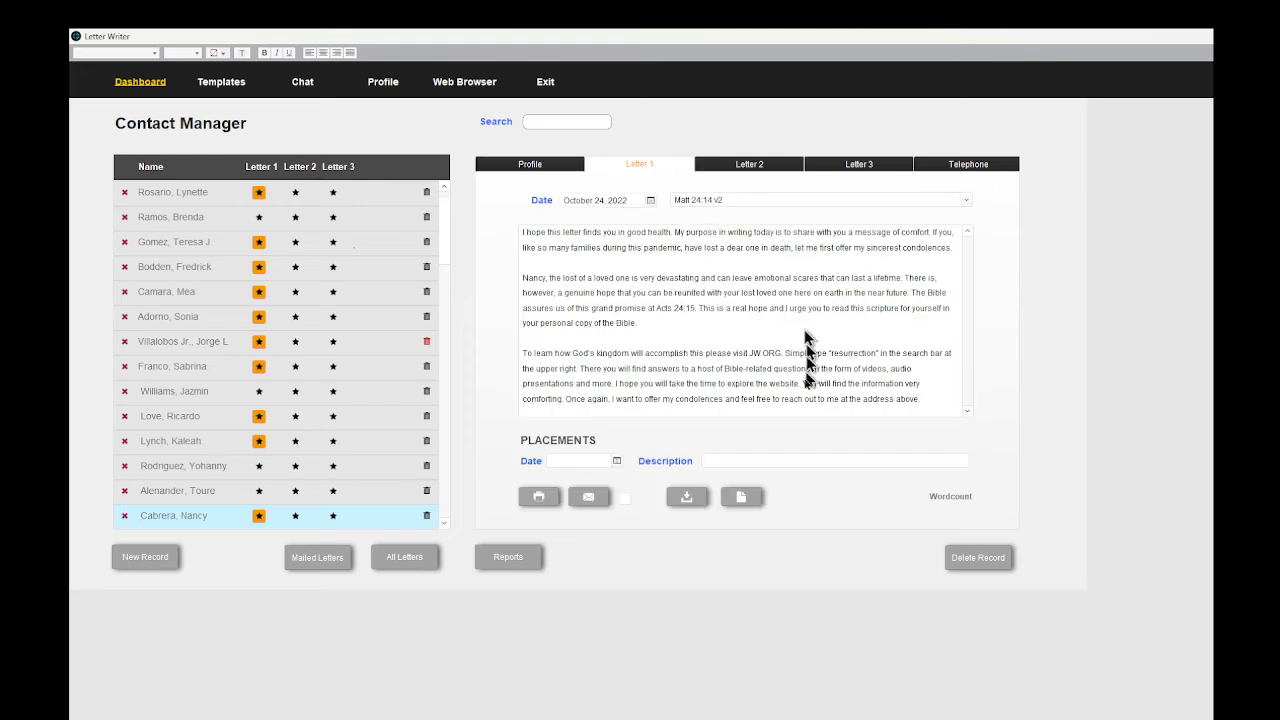
Preview the formatted first letter to check the recipient's address block and body text, and return to the contact record.
click(743, 499)
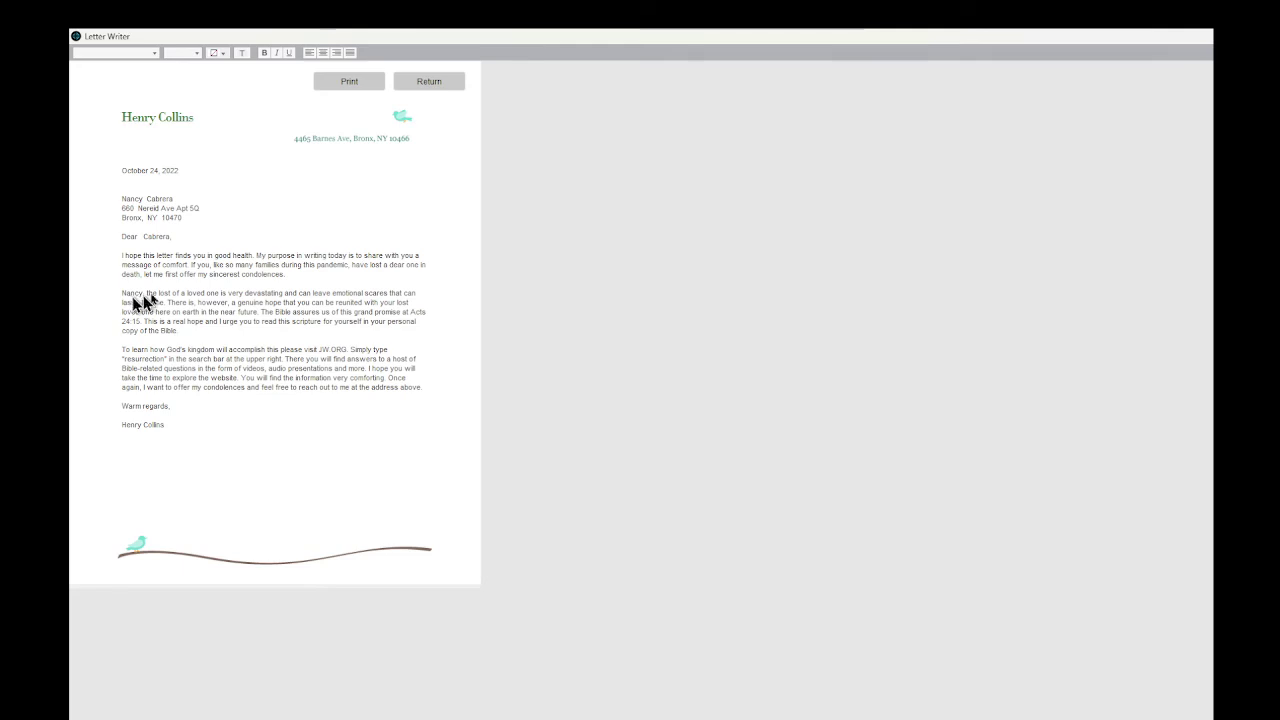
click(443, 86)
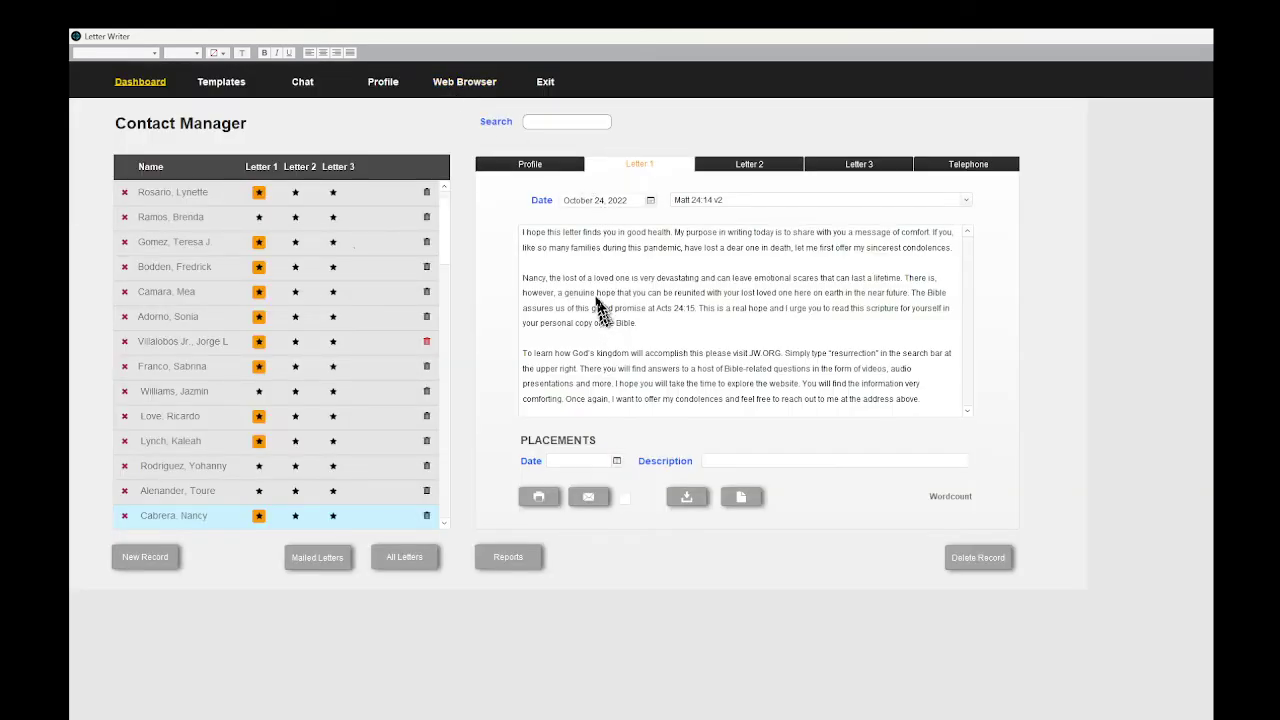
Look over the letter templates, the Chat Manager and the built-in web browser, ending back at the Contact Manager.
click(224, 91)
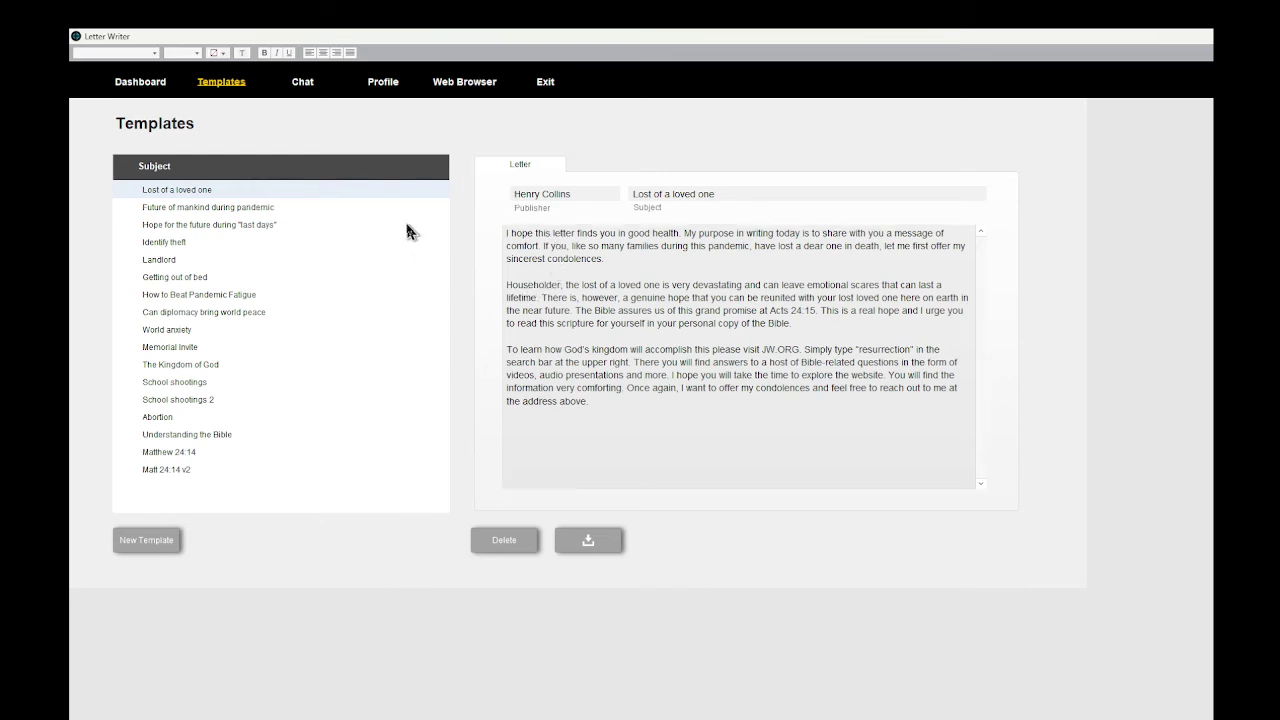
click(160, 86)
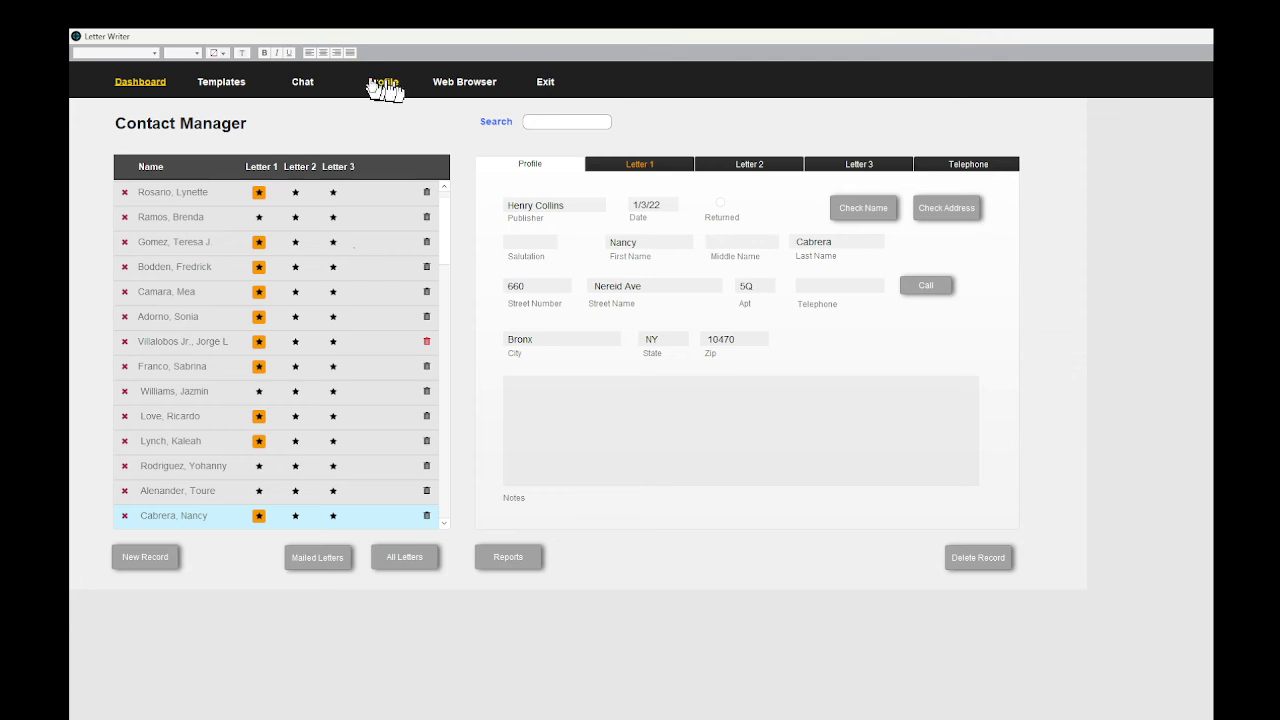
click(304, 87)
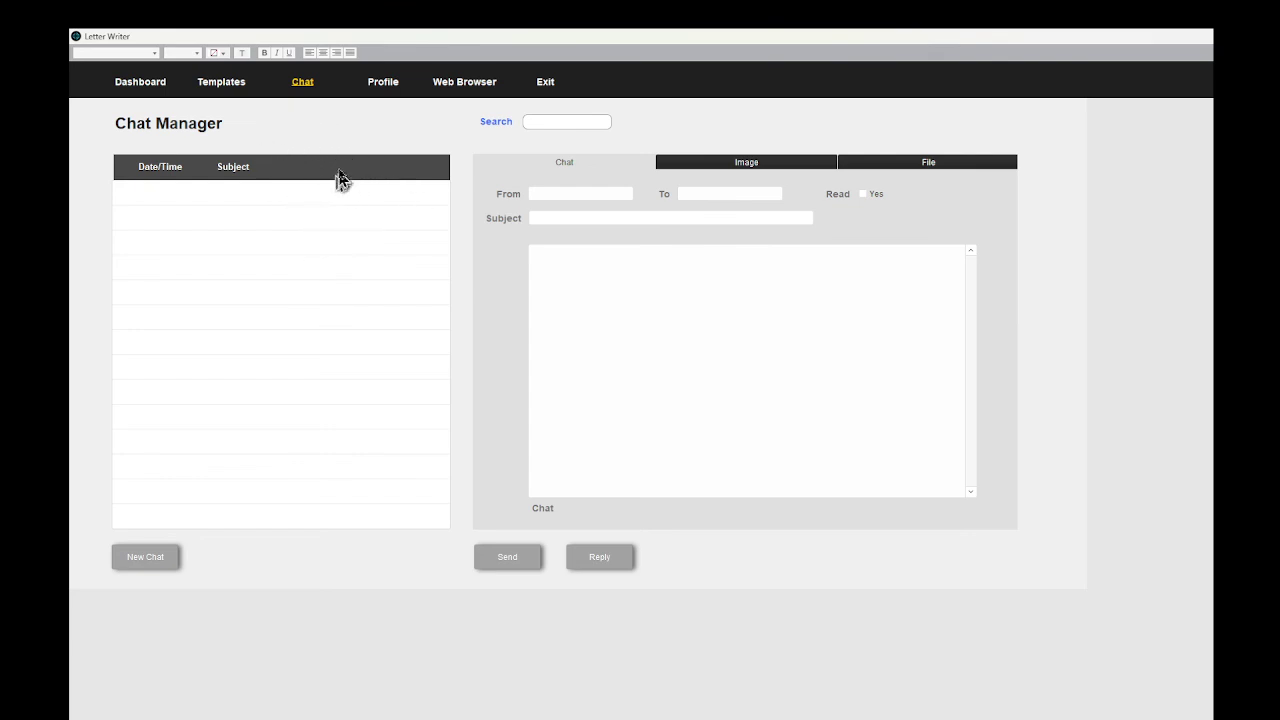
click(449, 92)
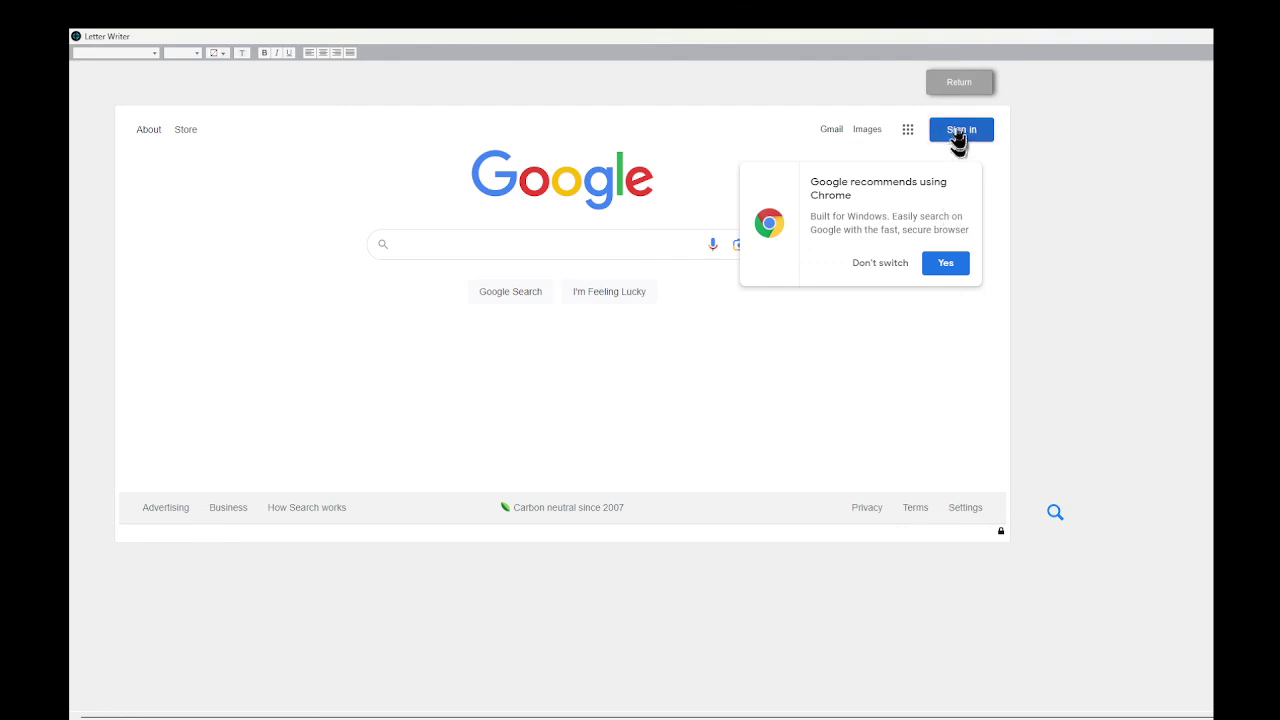
click(957, 90)
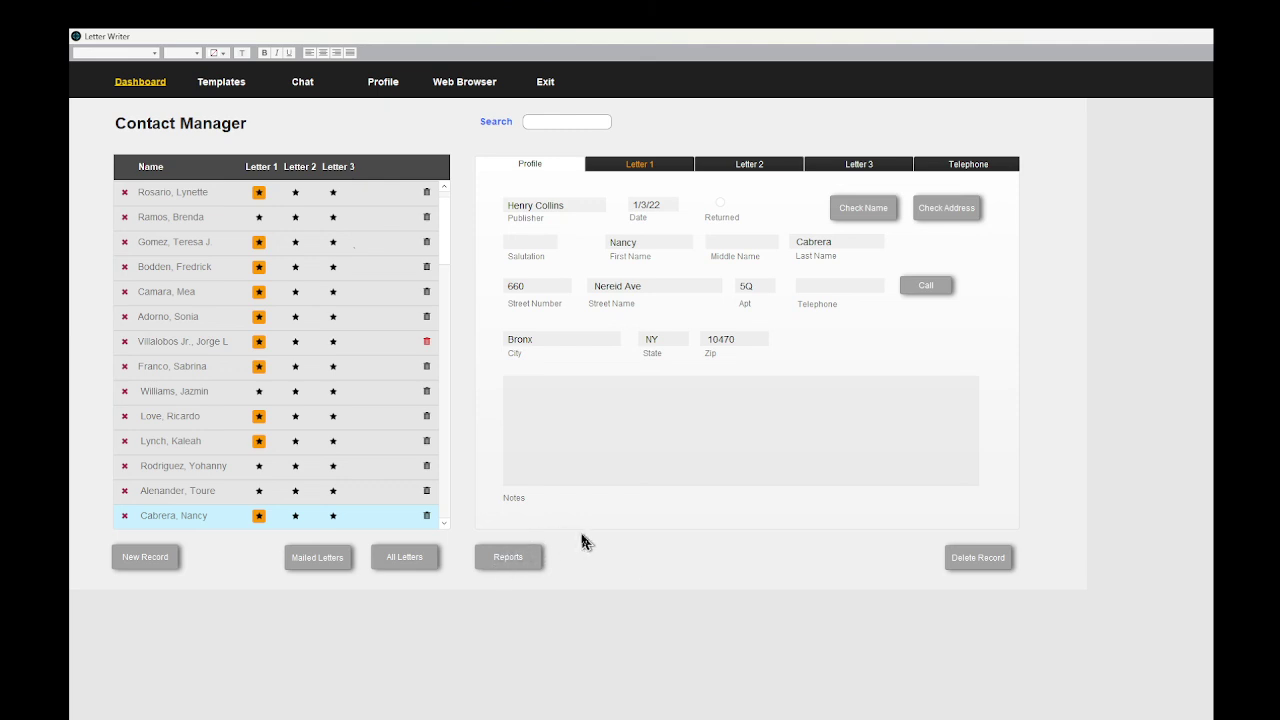
Search the contacts by the first three letters of a last name, and restore the list of all letters.
click(557, 123)
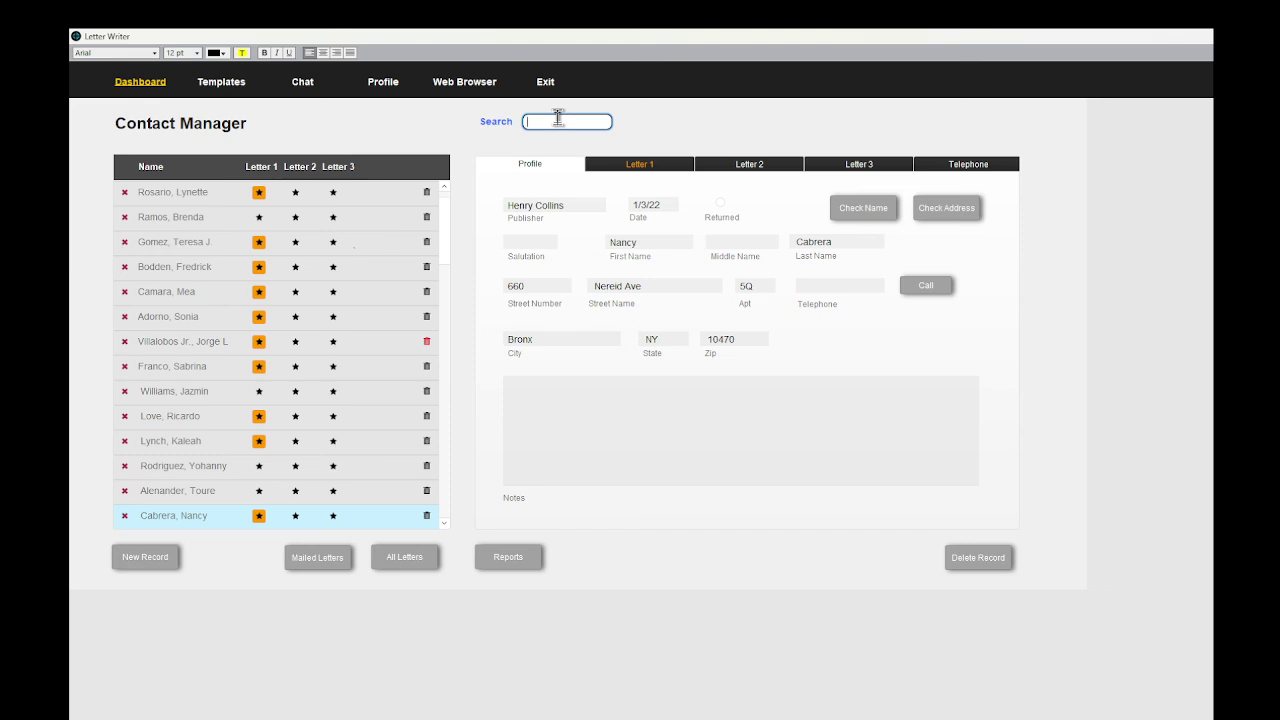
text(Ro)
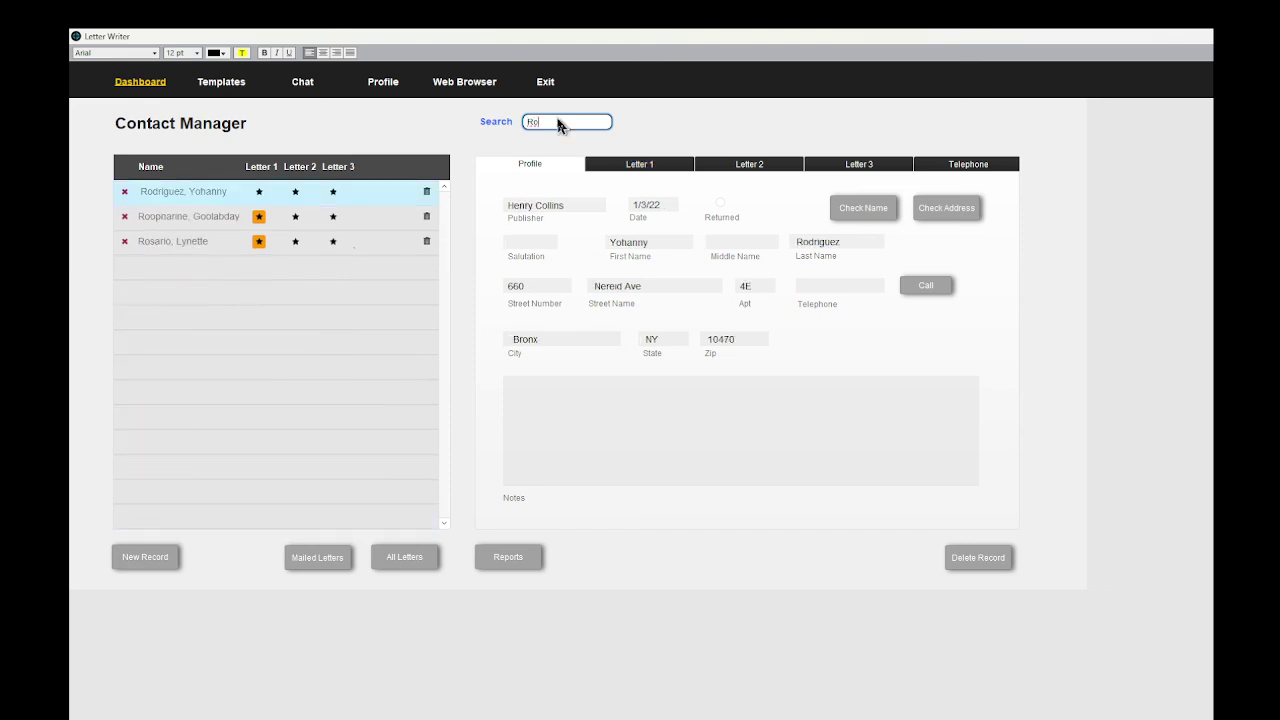
text(d)
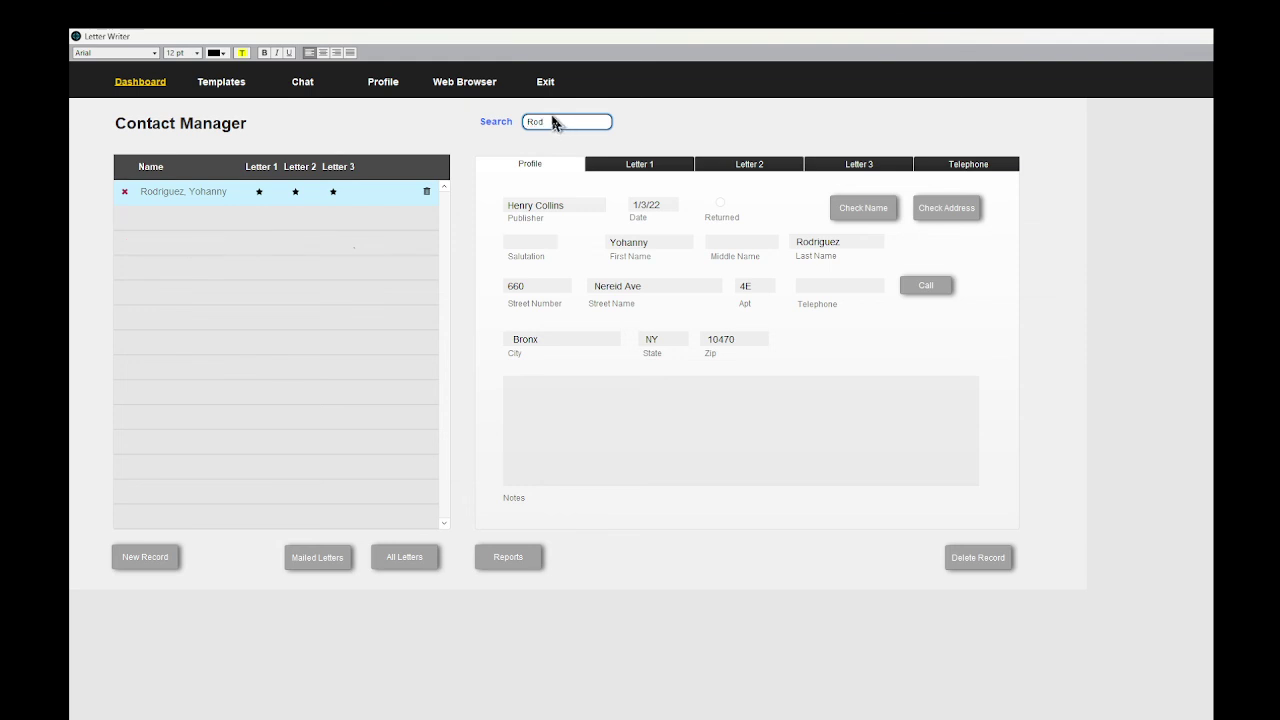
click(387, 197)
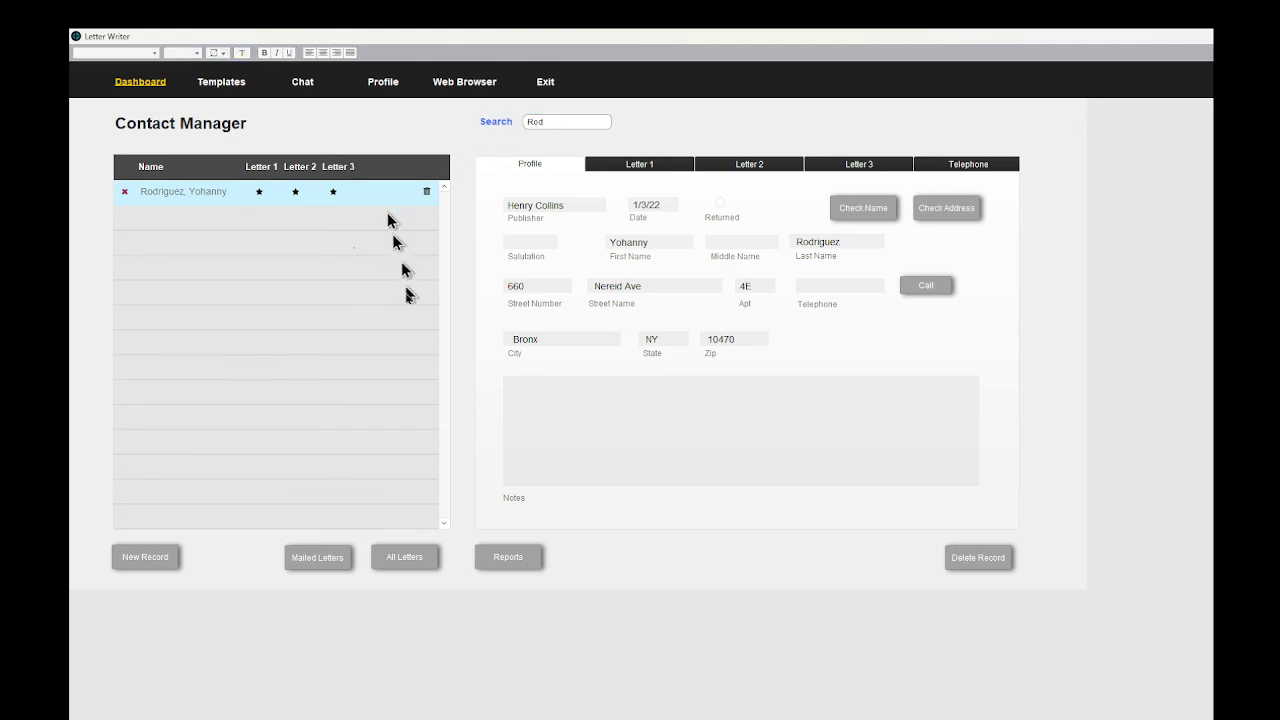
click(406, 559)
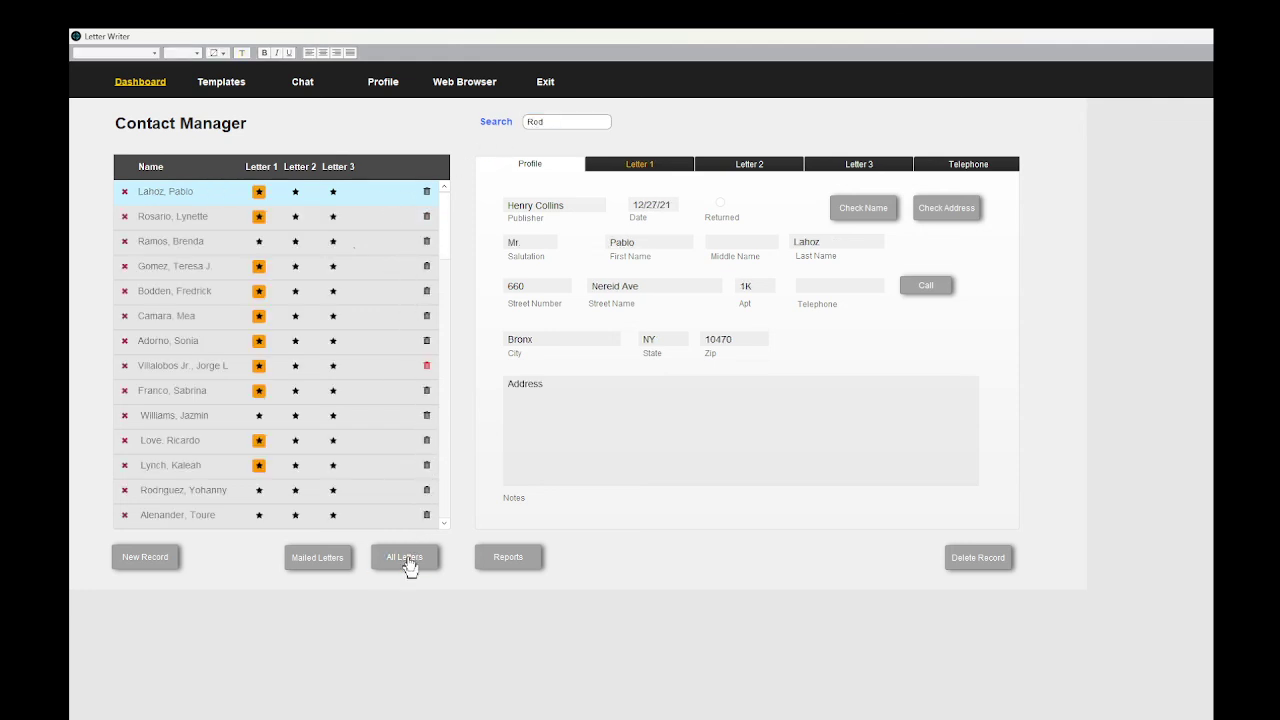